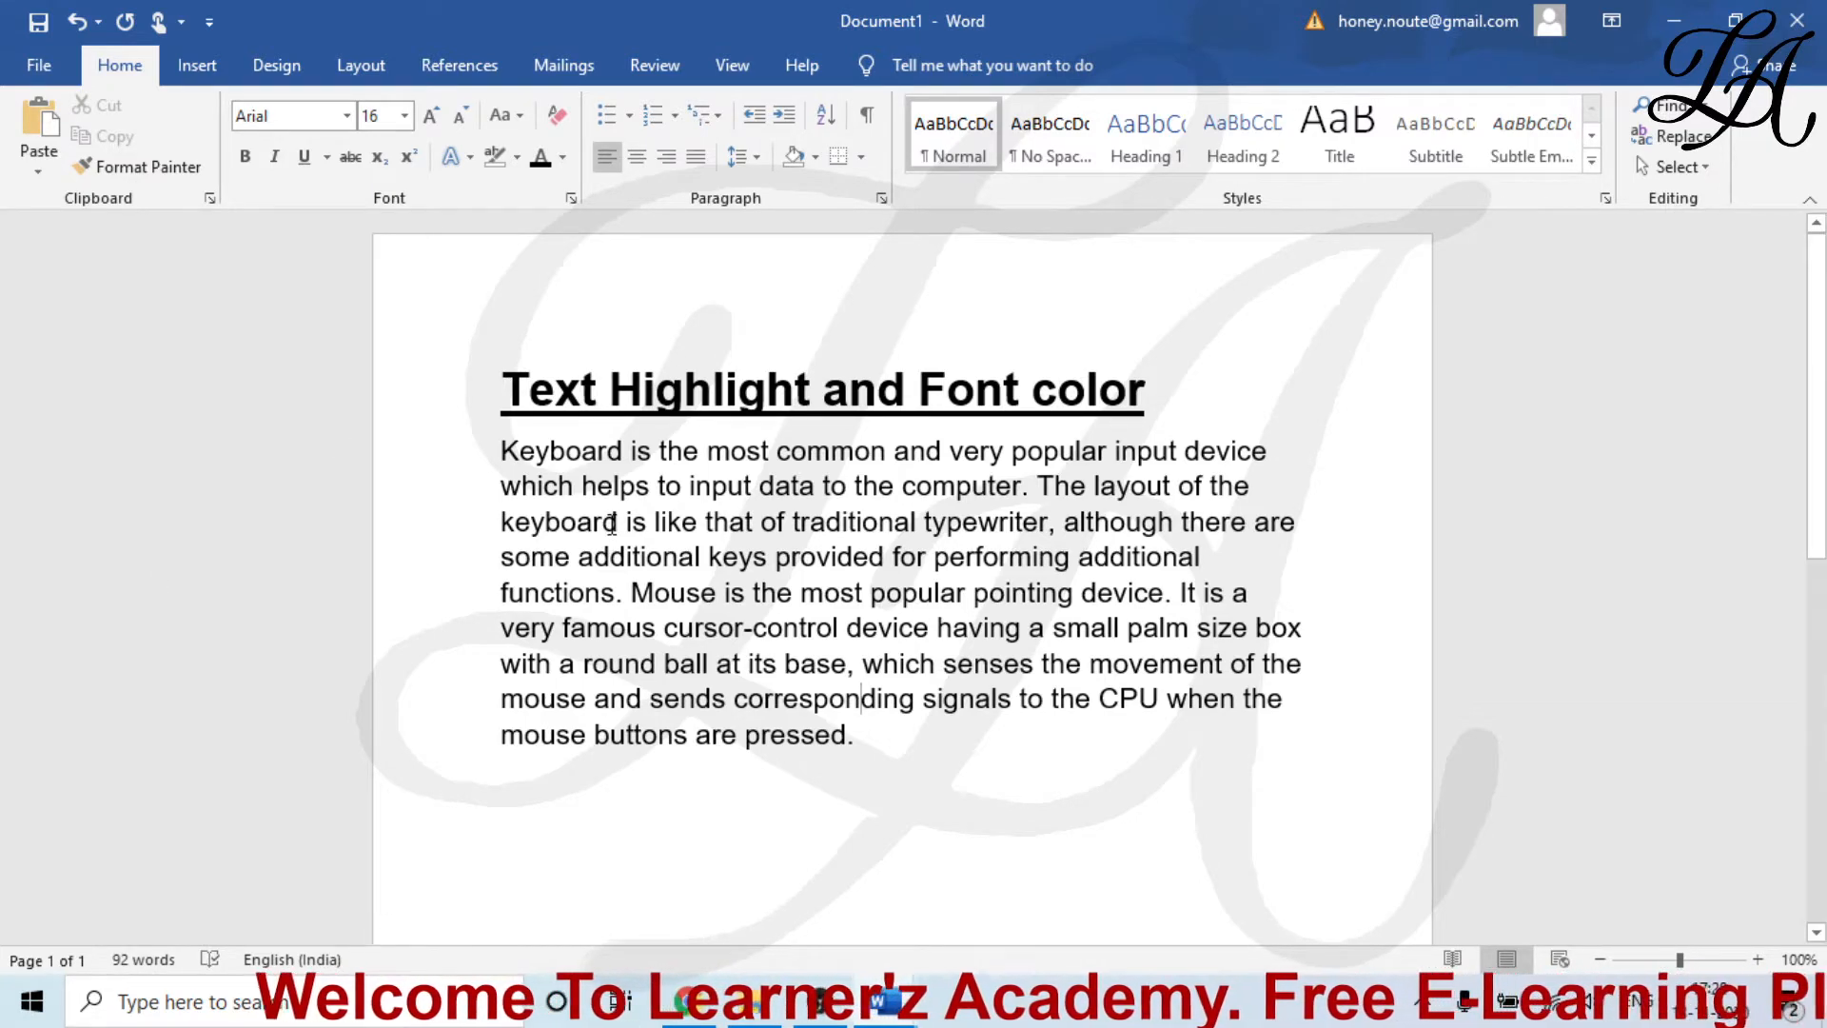
# Highlight the phrase "which helps to input data to the computer" in green and stop highlighting.
pyautogui.click(581, 486)
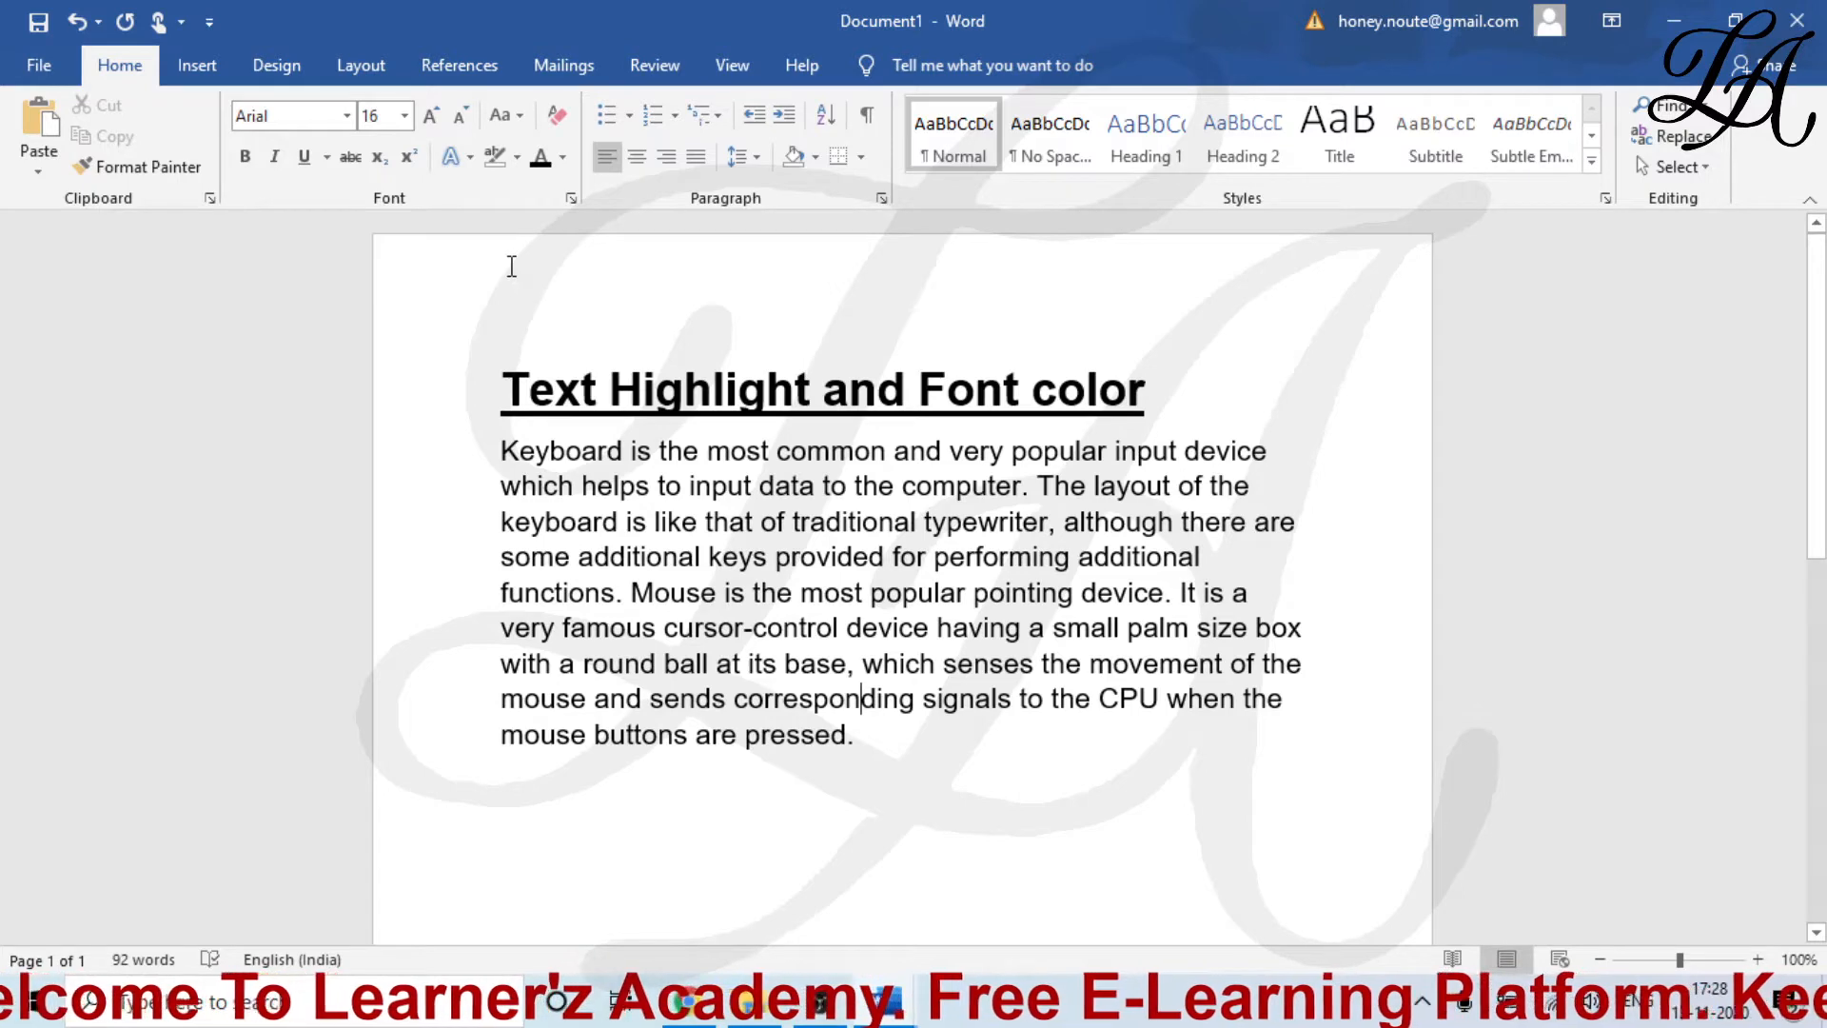
pyautogui.click(517, 157)
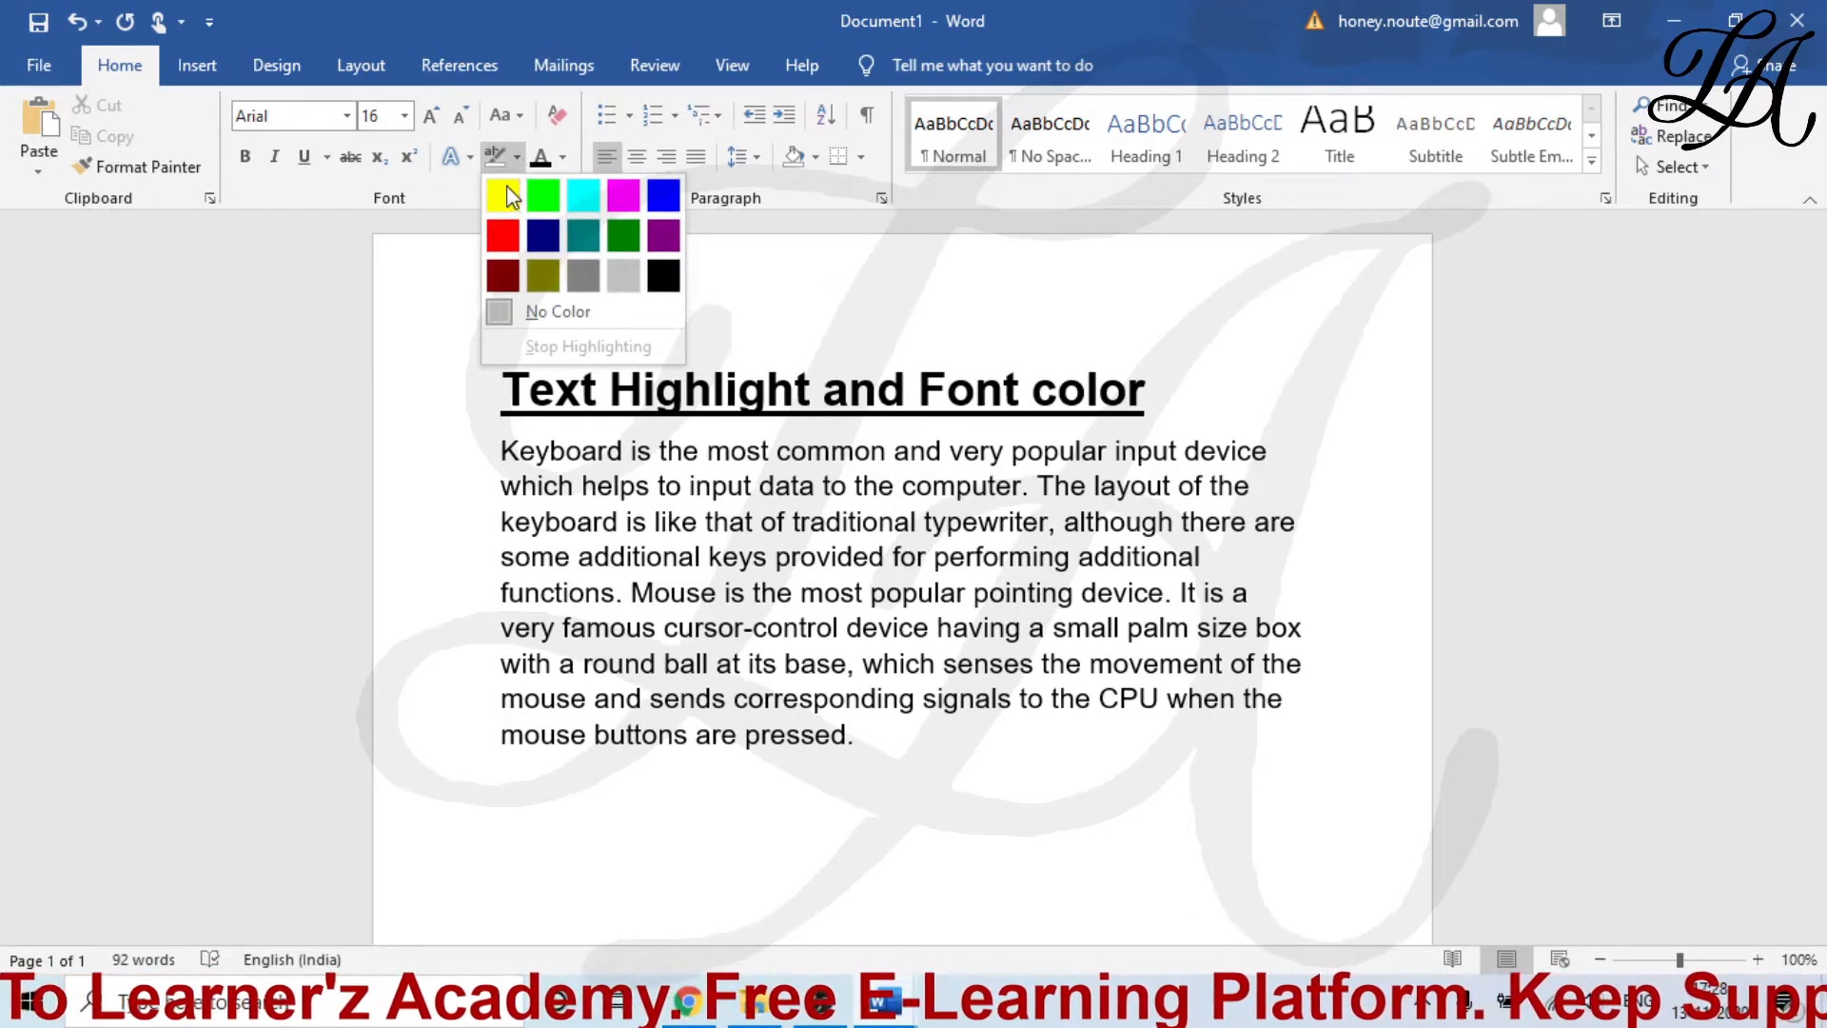
pyautogui.click(623, 238)
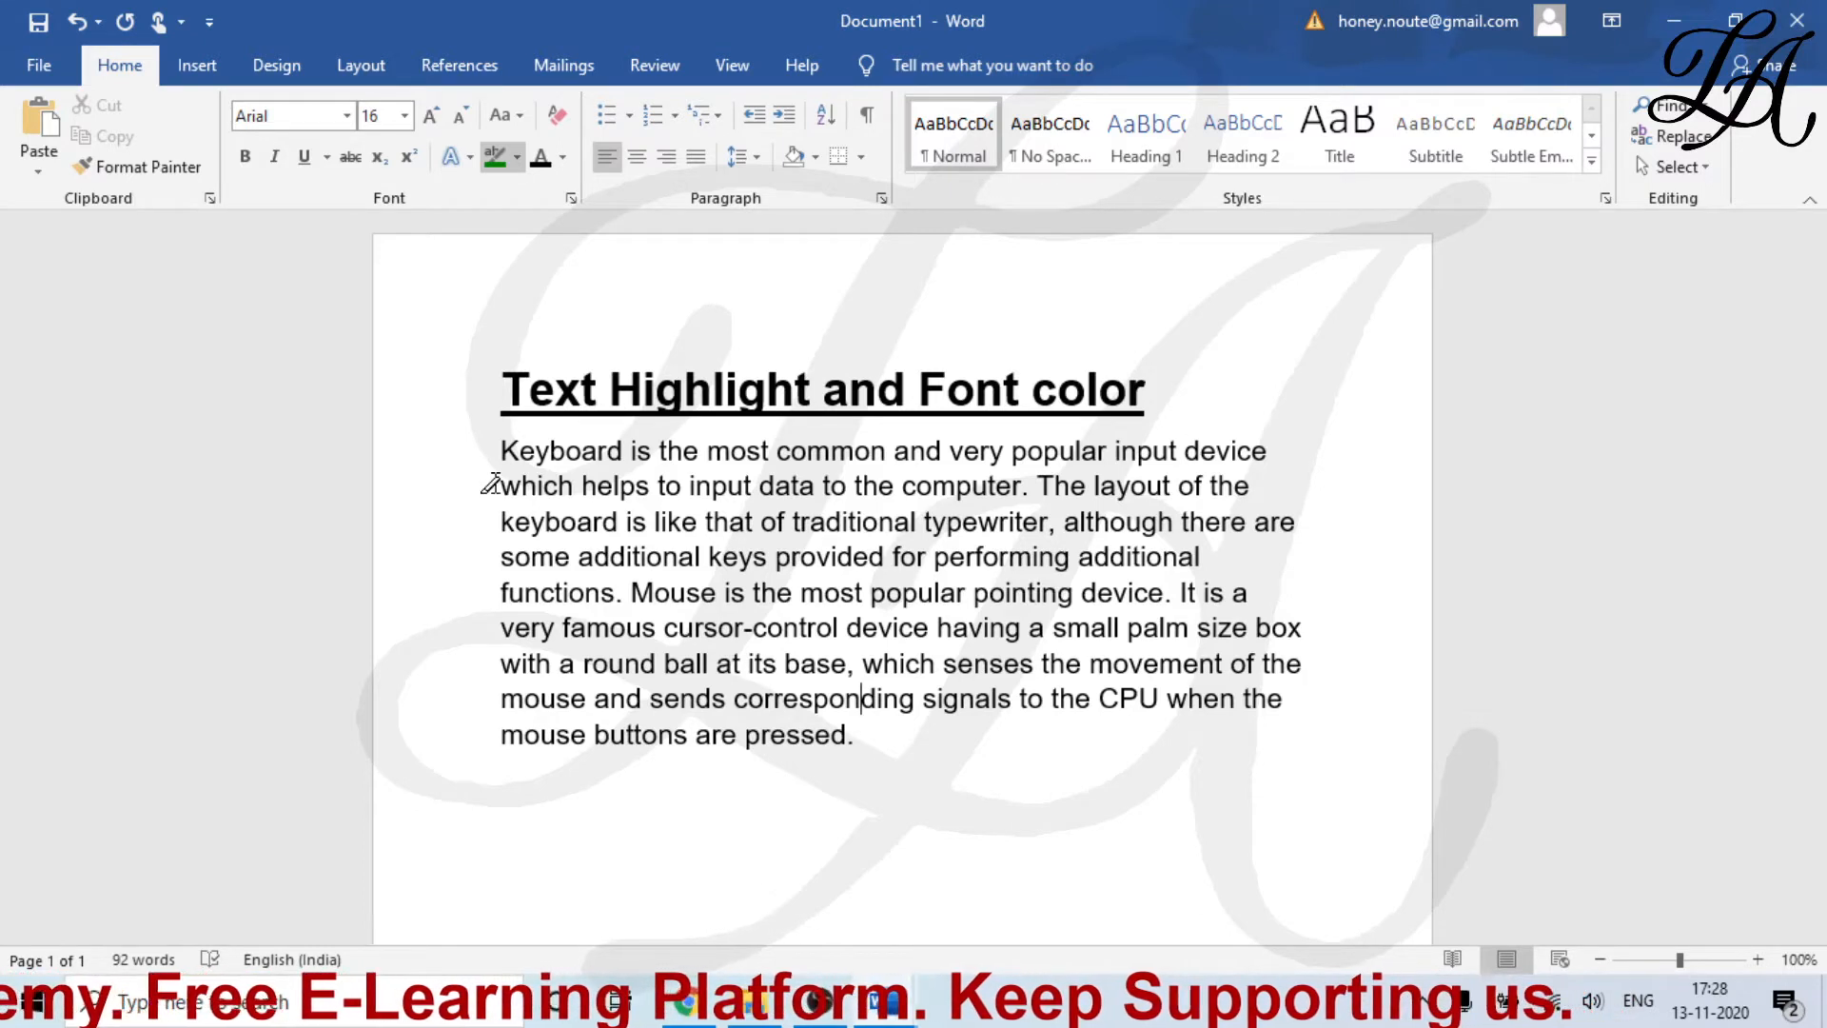
pyautogui.moveTo(493, 483); pyautogui.dragTo(995, 476)
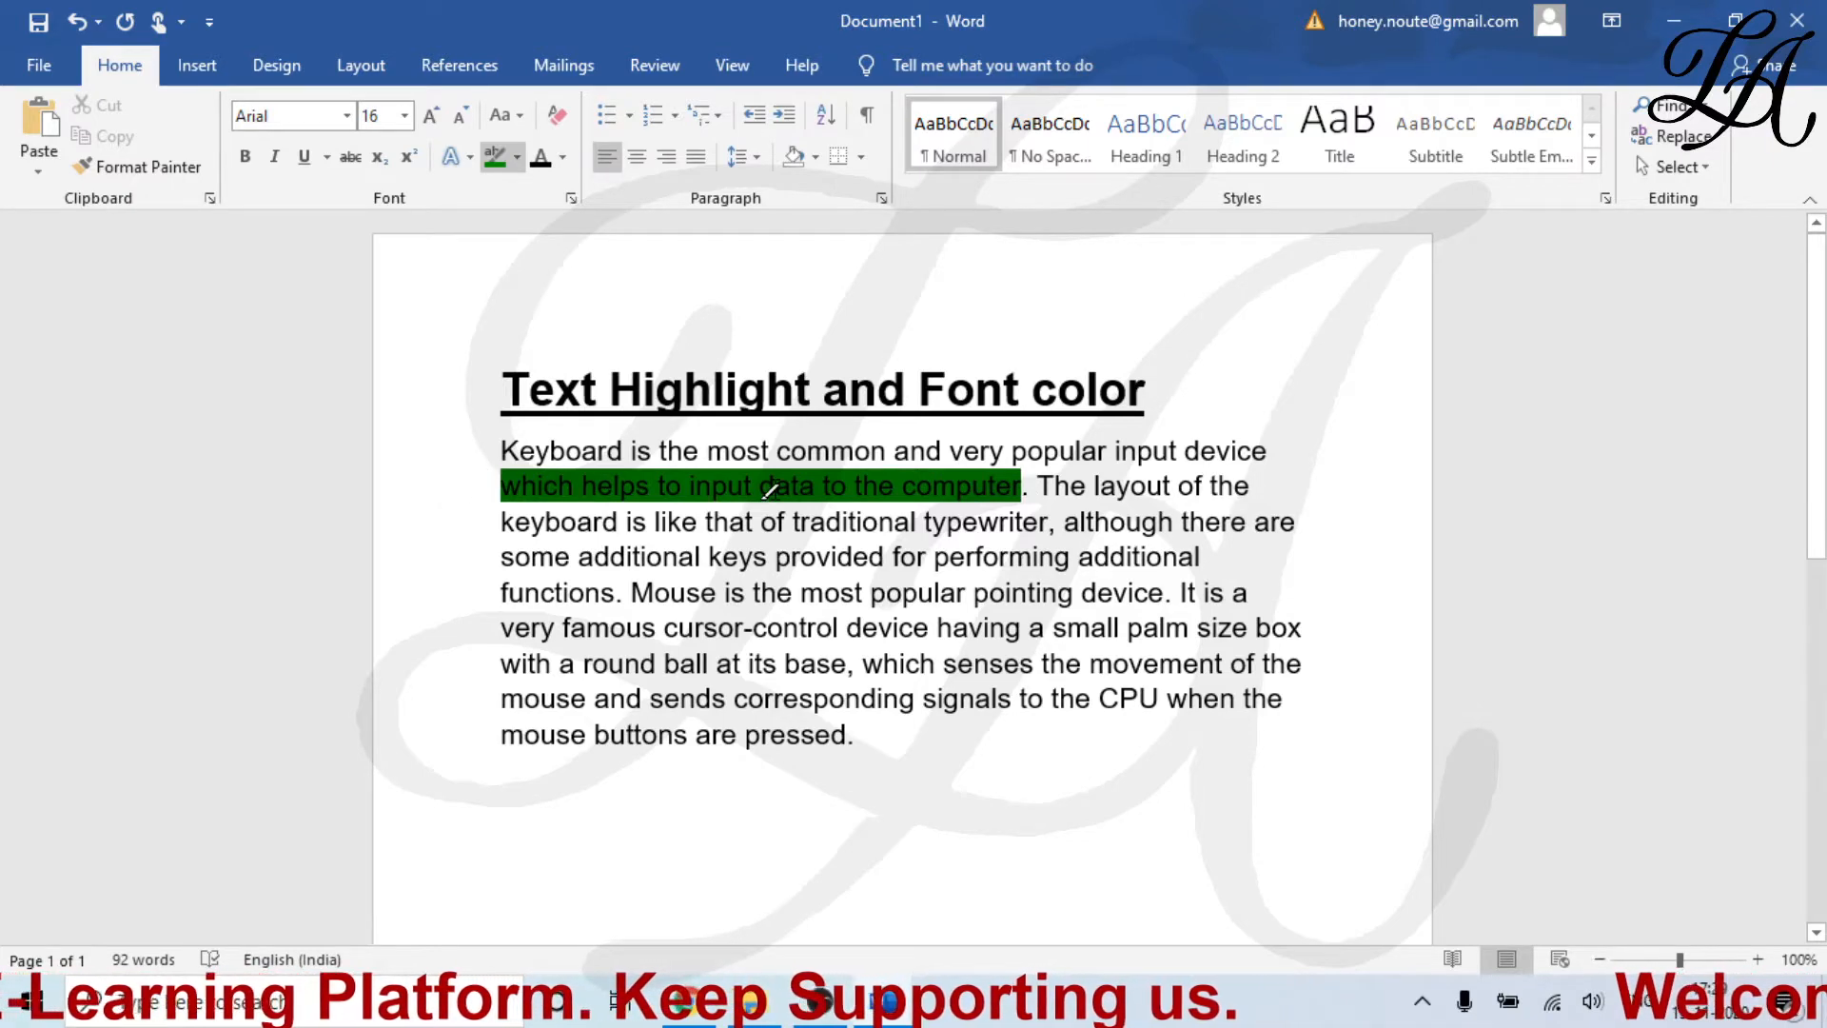
pyautogui.click(516, 160)
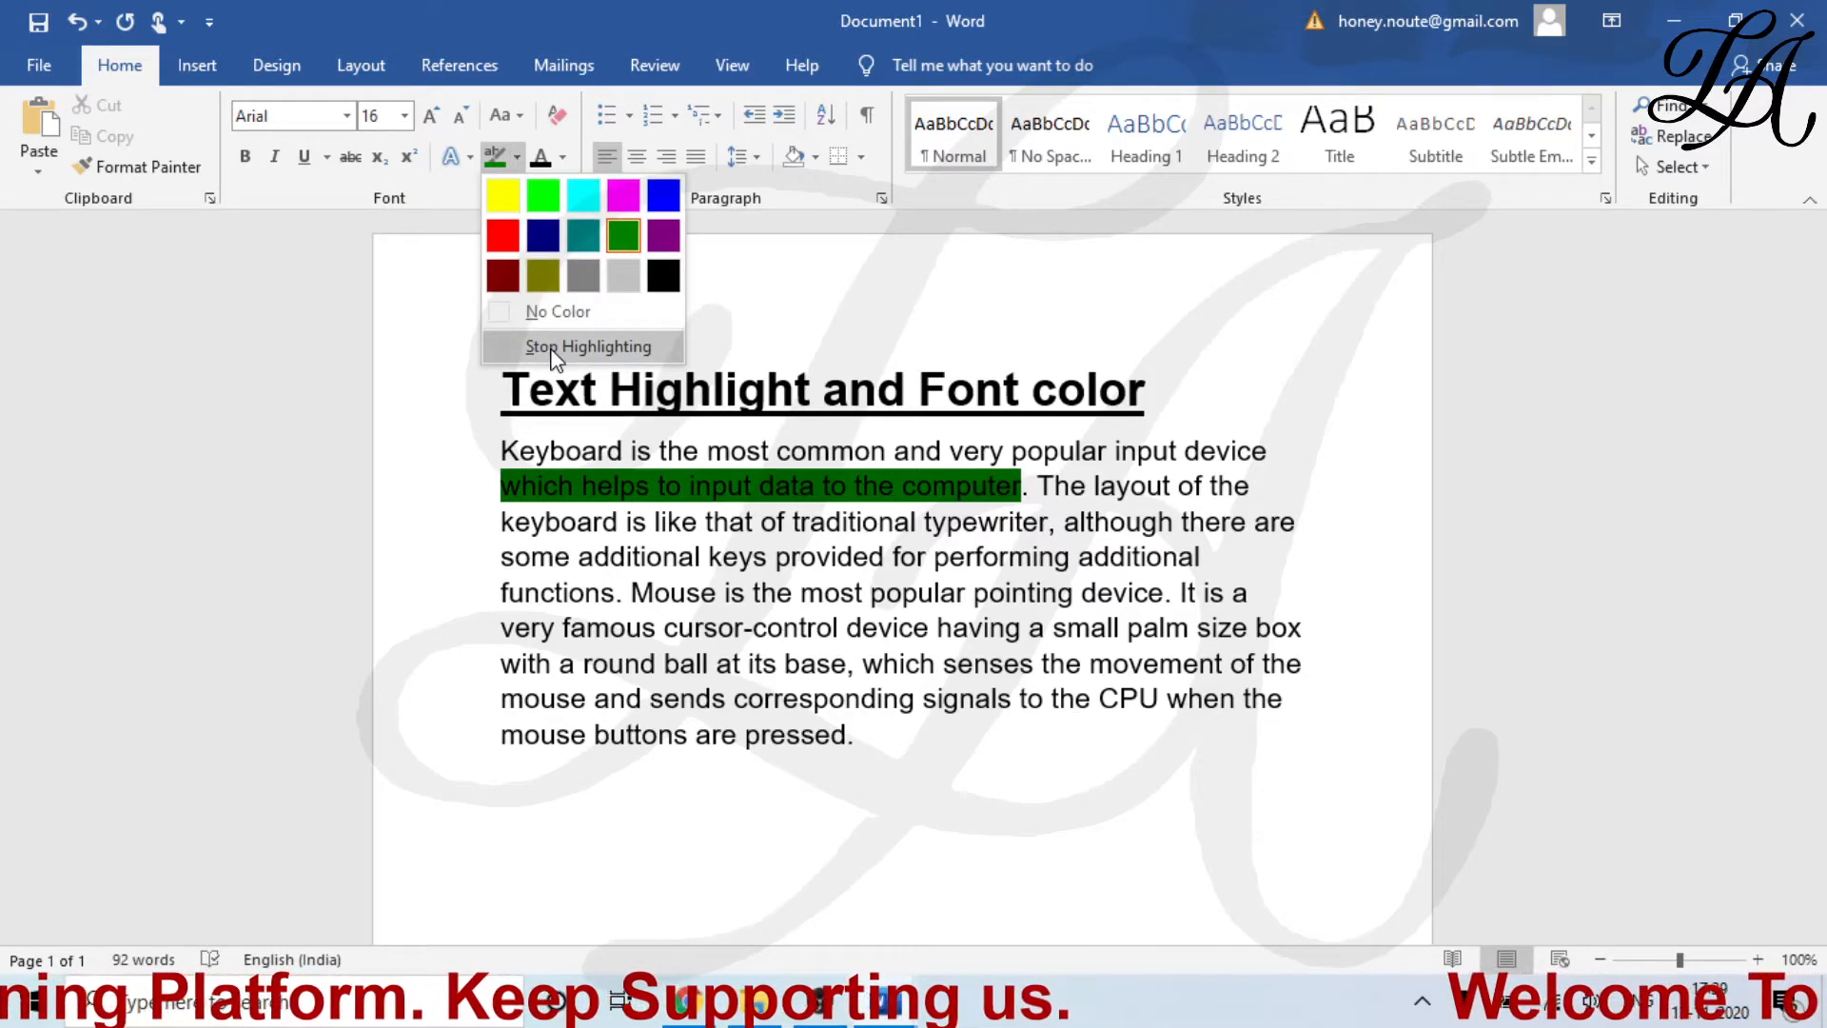
pyautogui.click(554, 350)
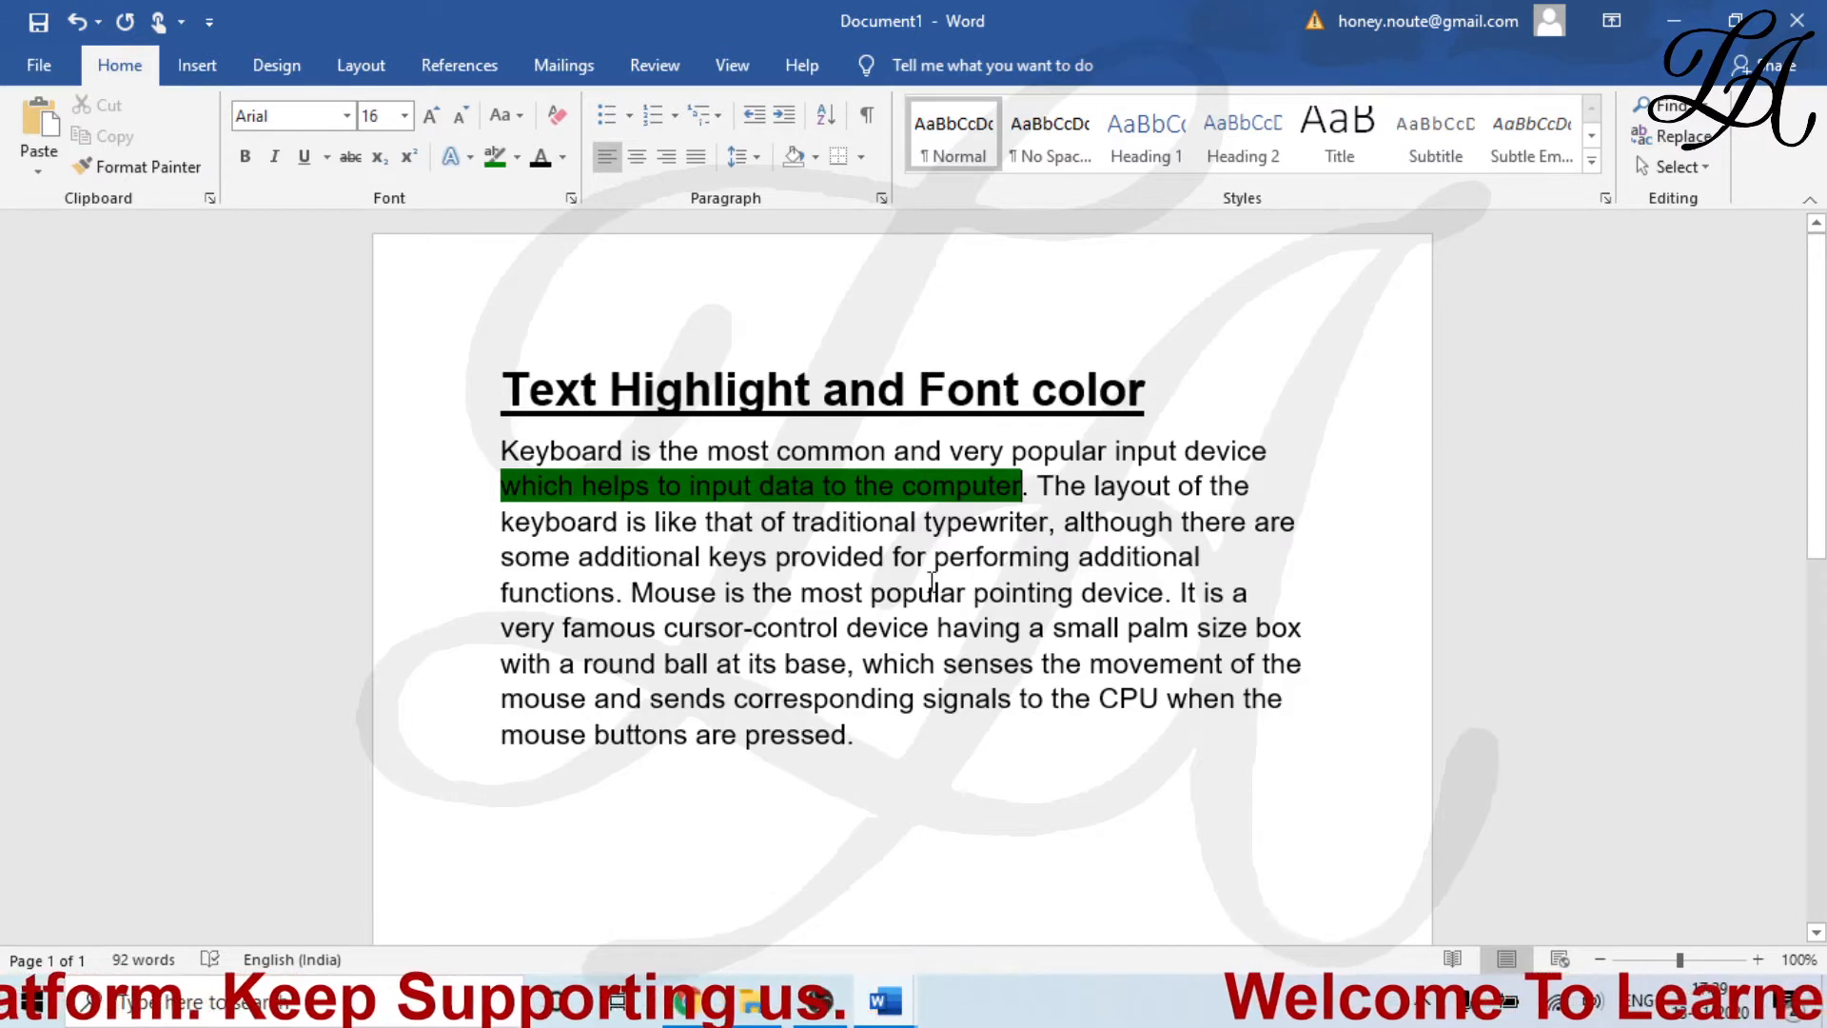
pyautogui.click(801, 734)
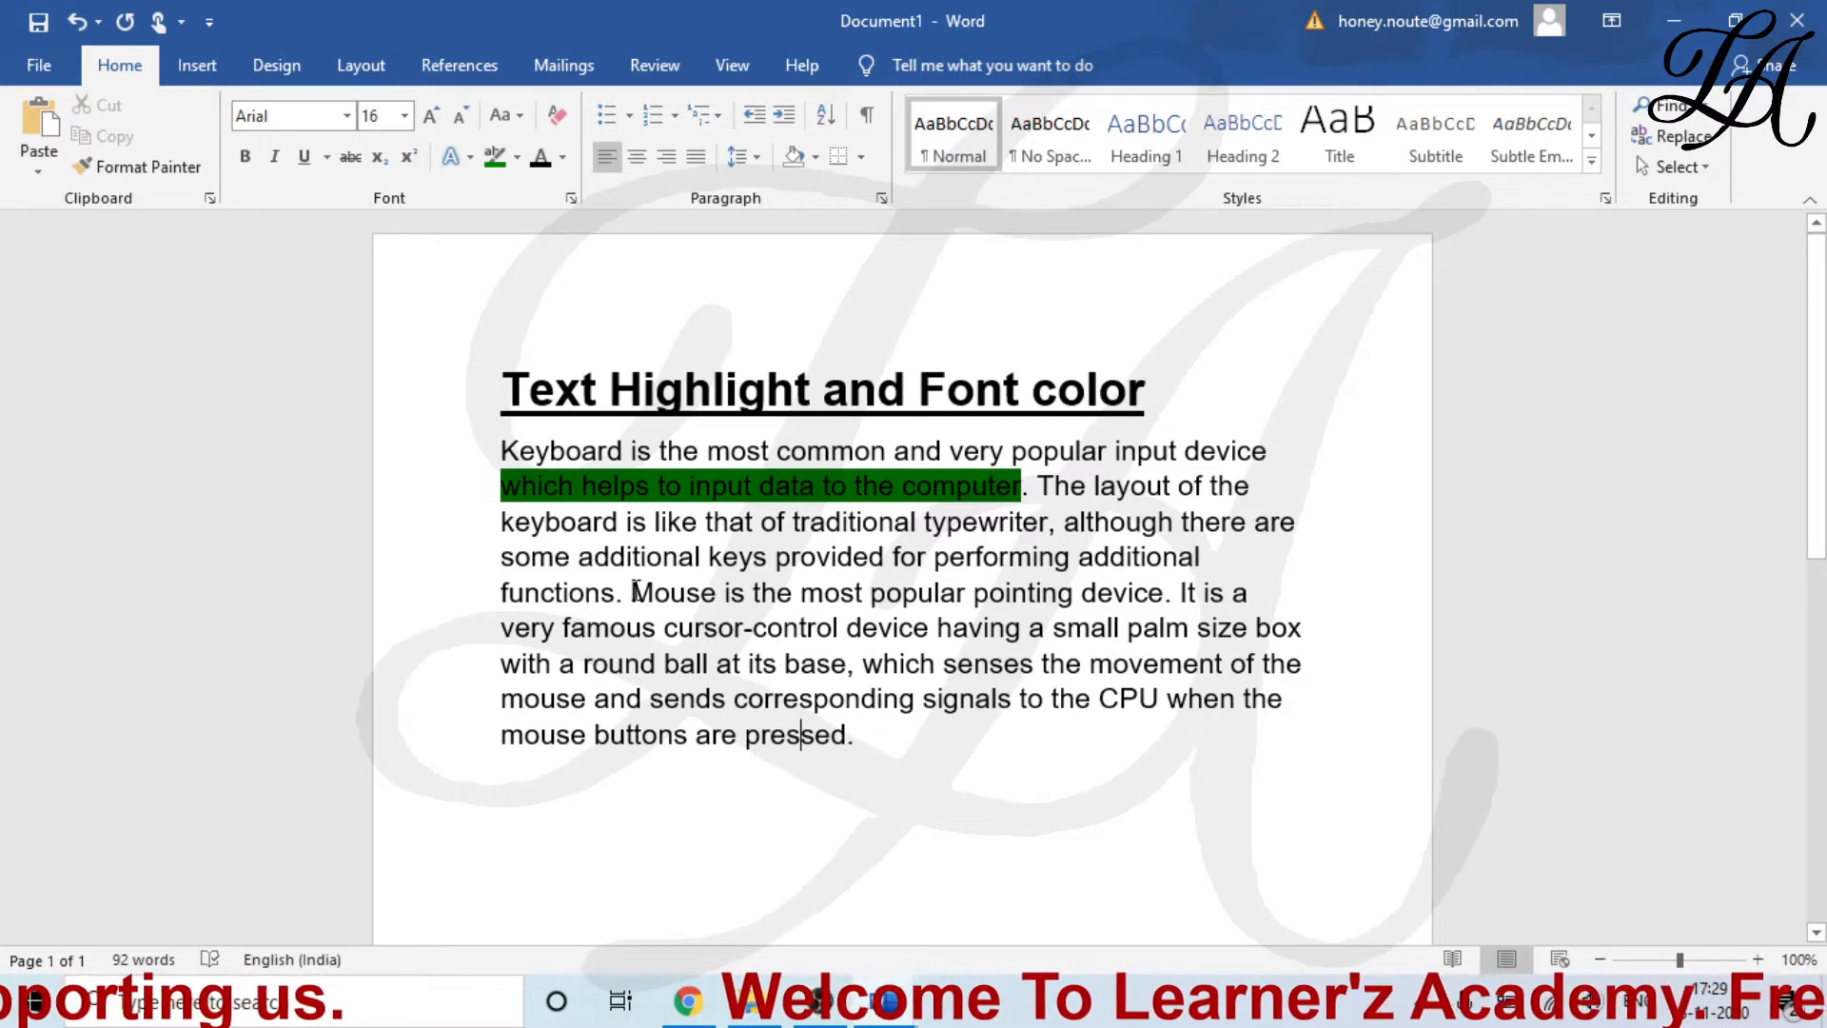
# Change the font color of the word "Mouse" to red, picked from the Standard palette of the Colors dialog.
pyautogui.moveTo(633, 591); pyautogui.dragTo(718, 594)
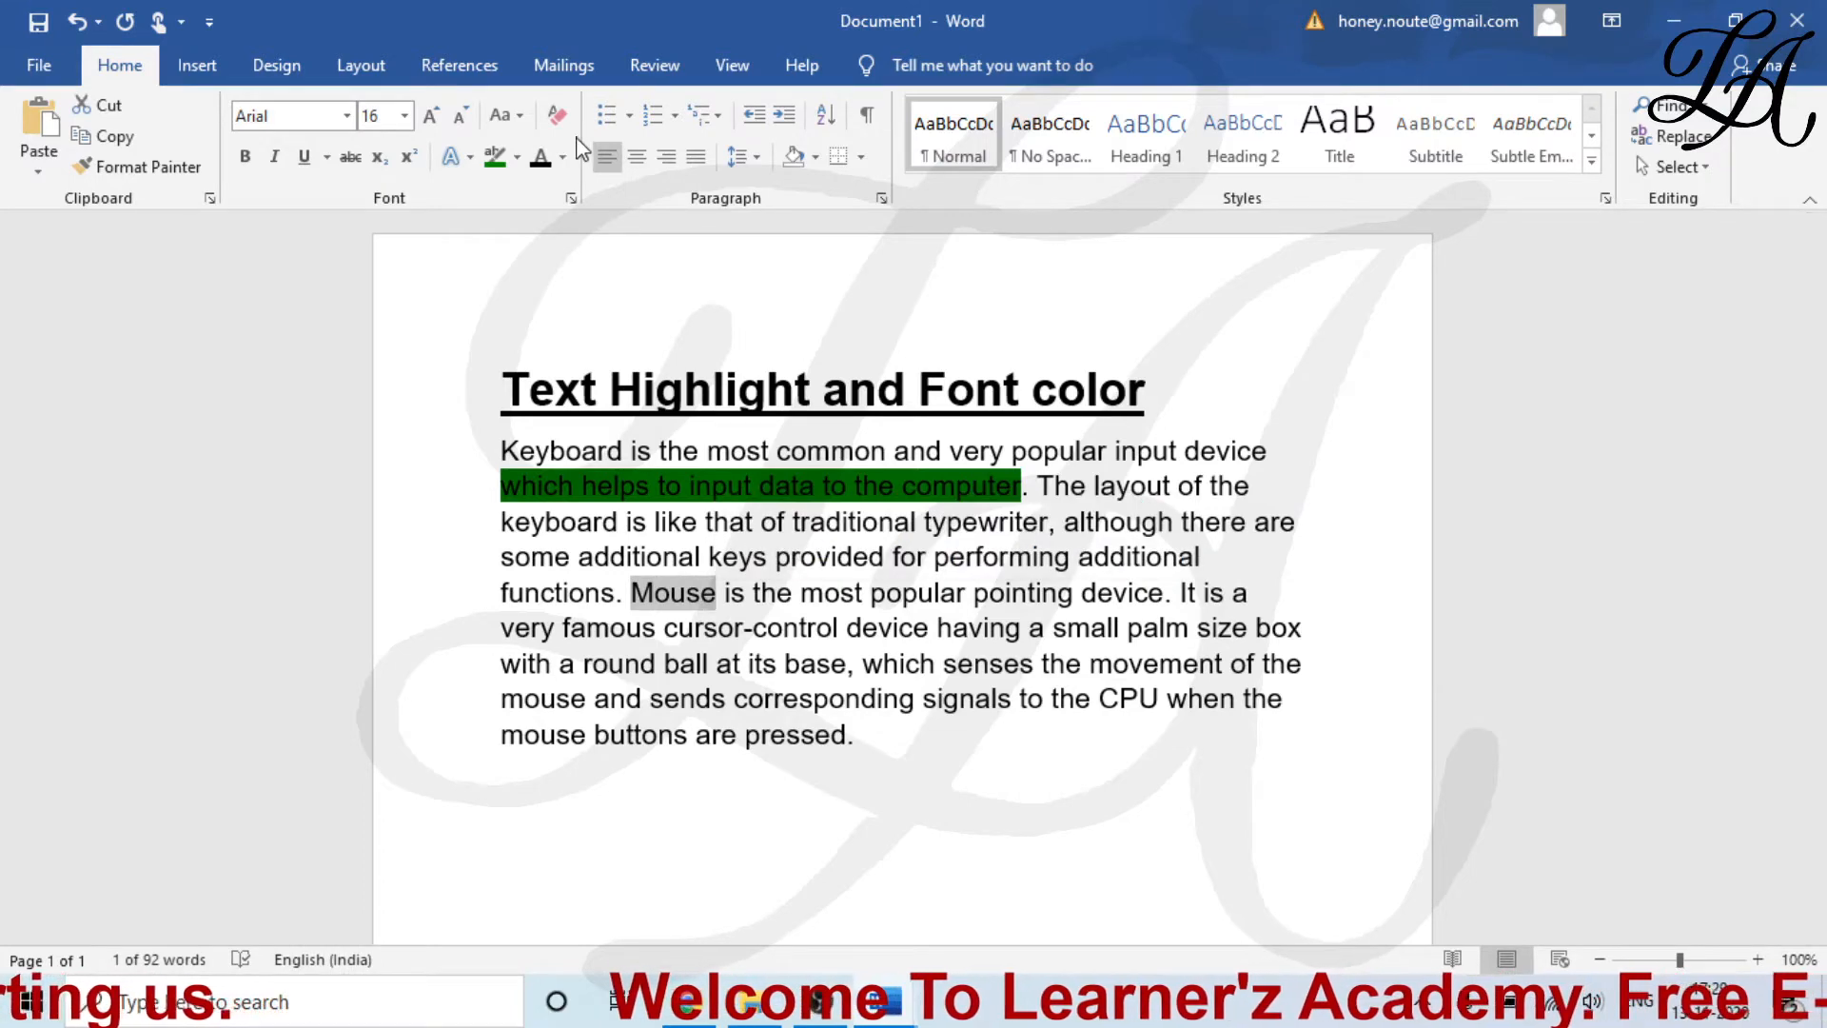
pyautogui.click(563, 157)
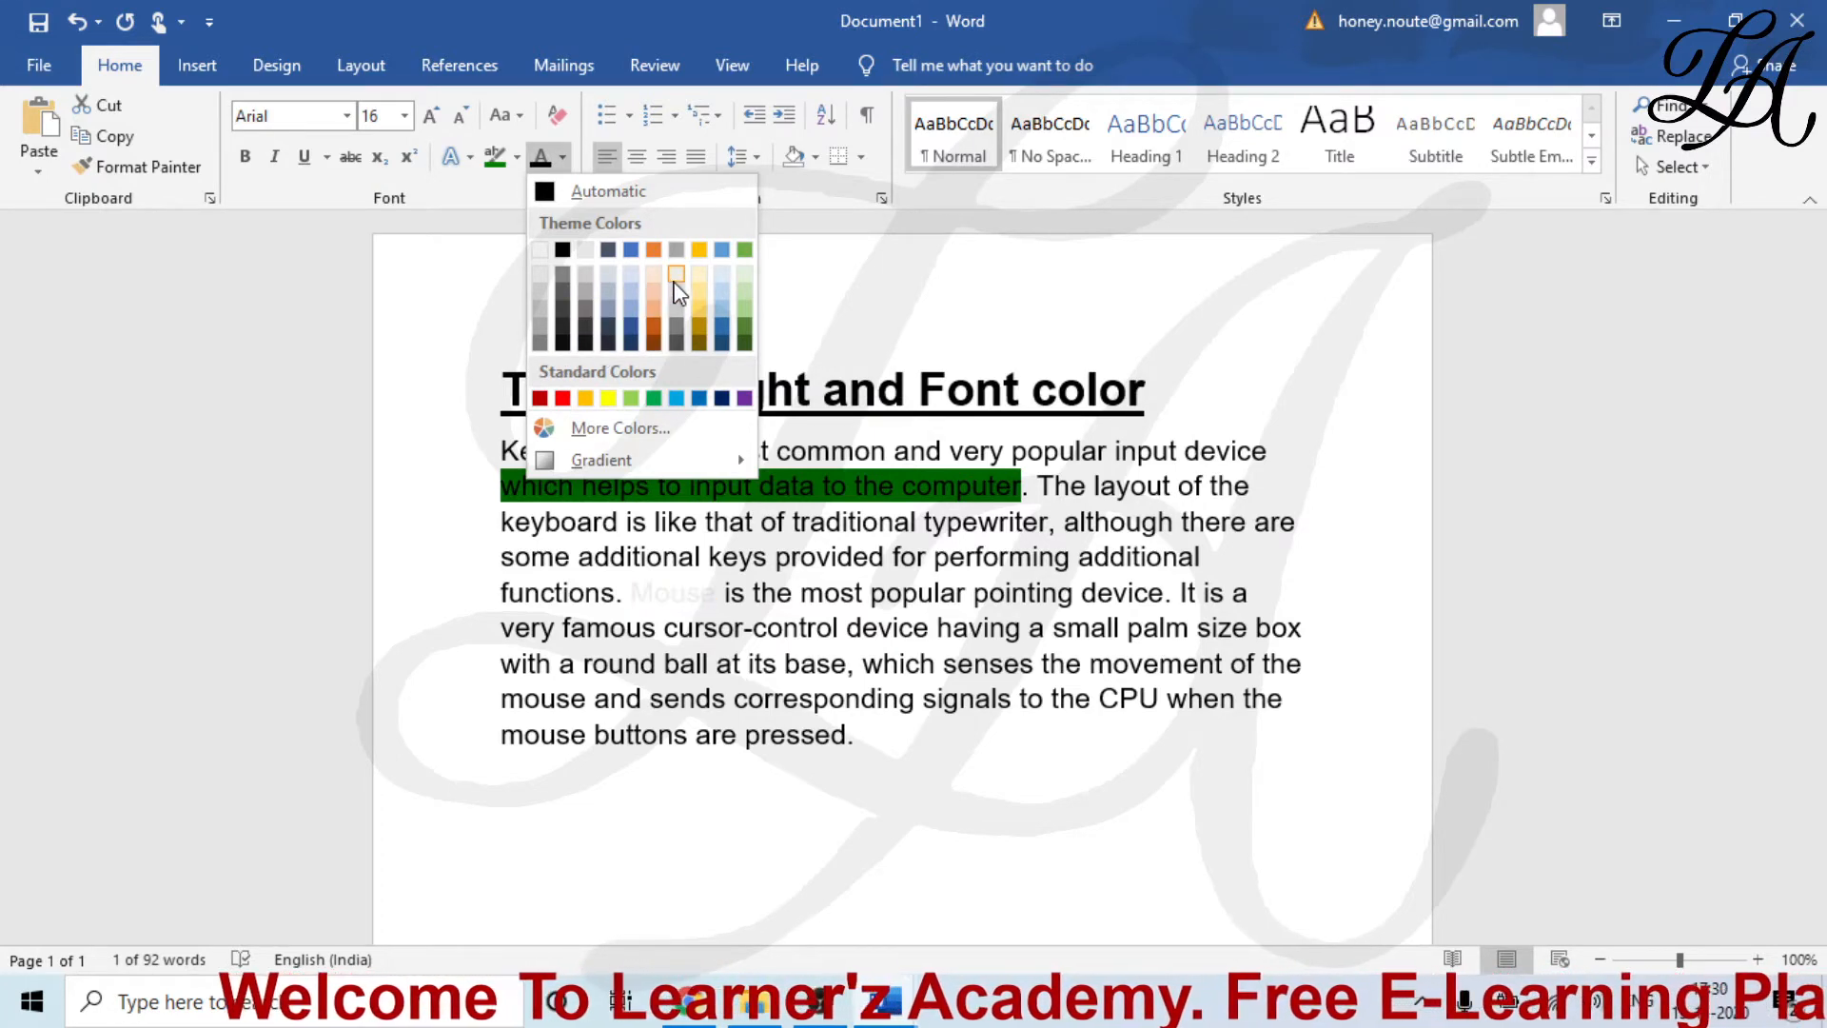
pyautogui.click(614, 419)
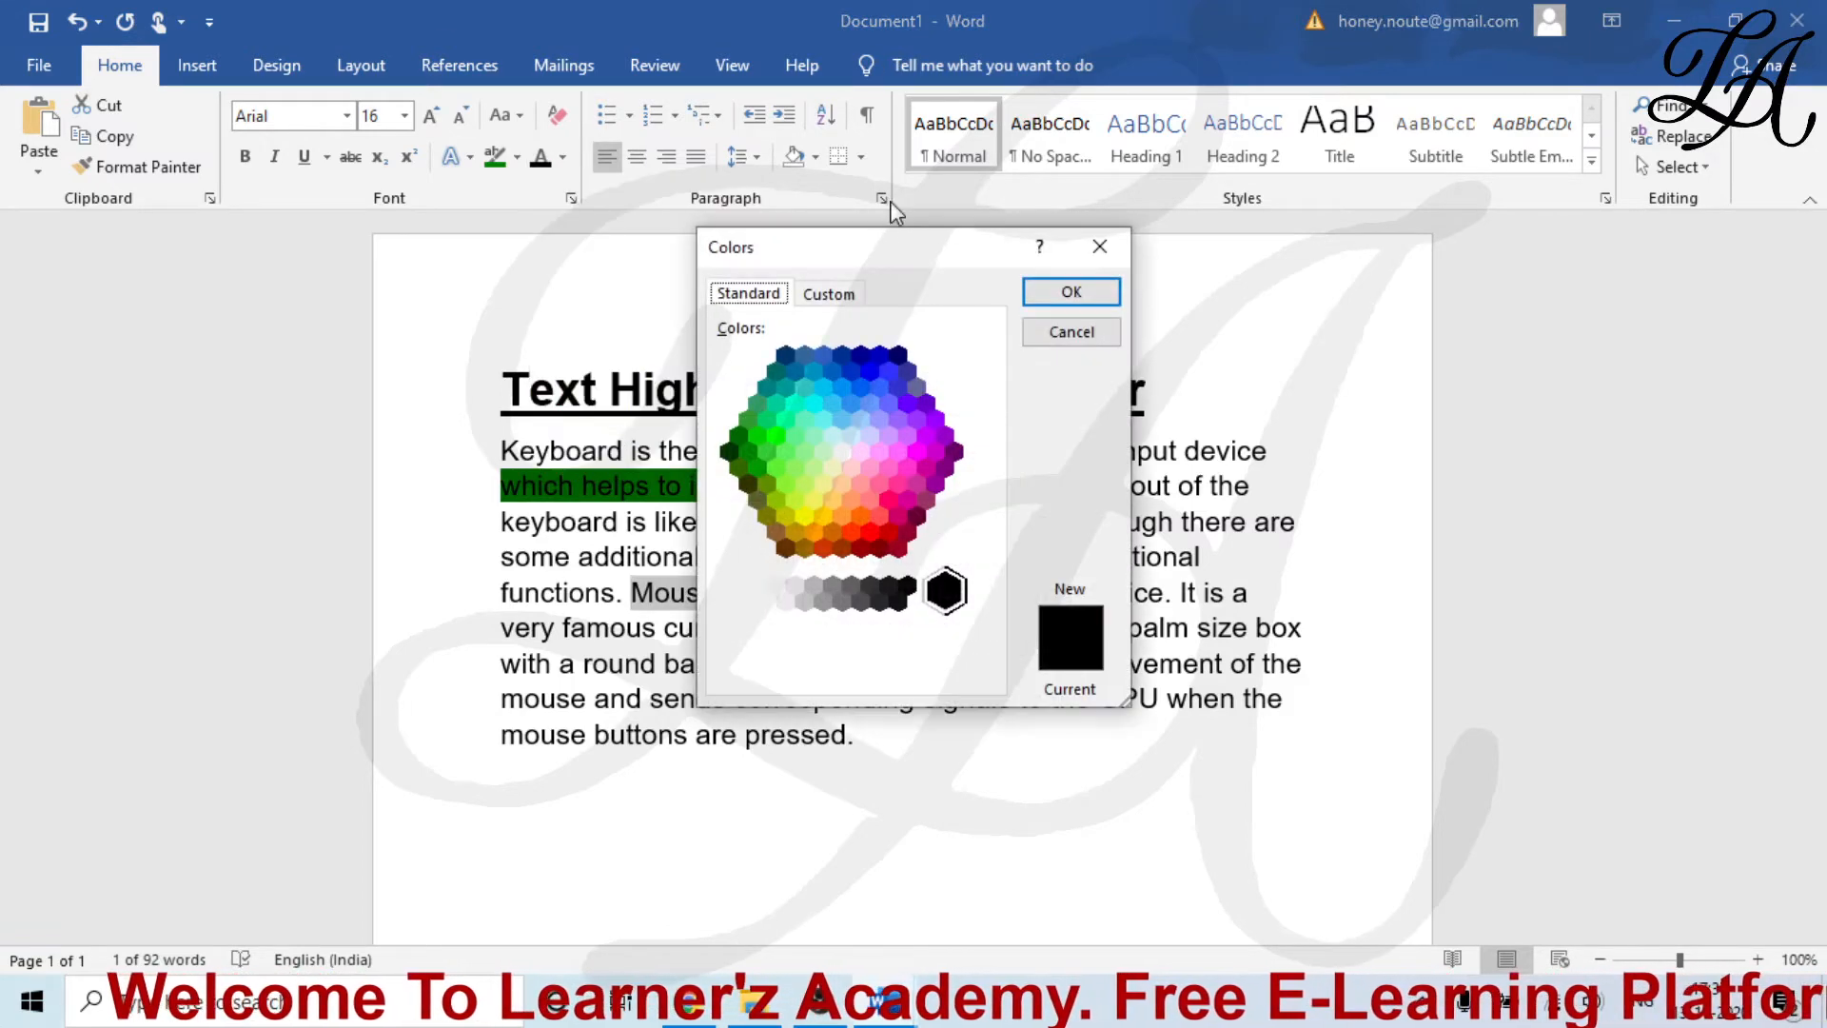
pyautogui.click(870, 532)
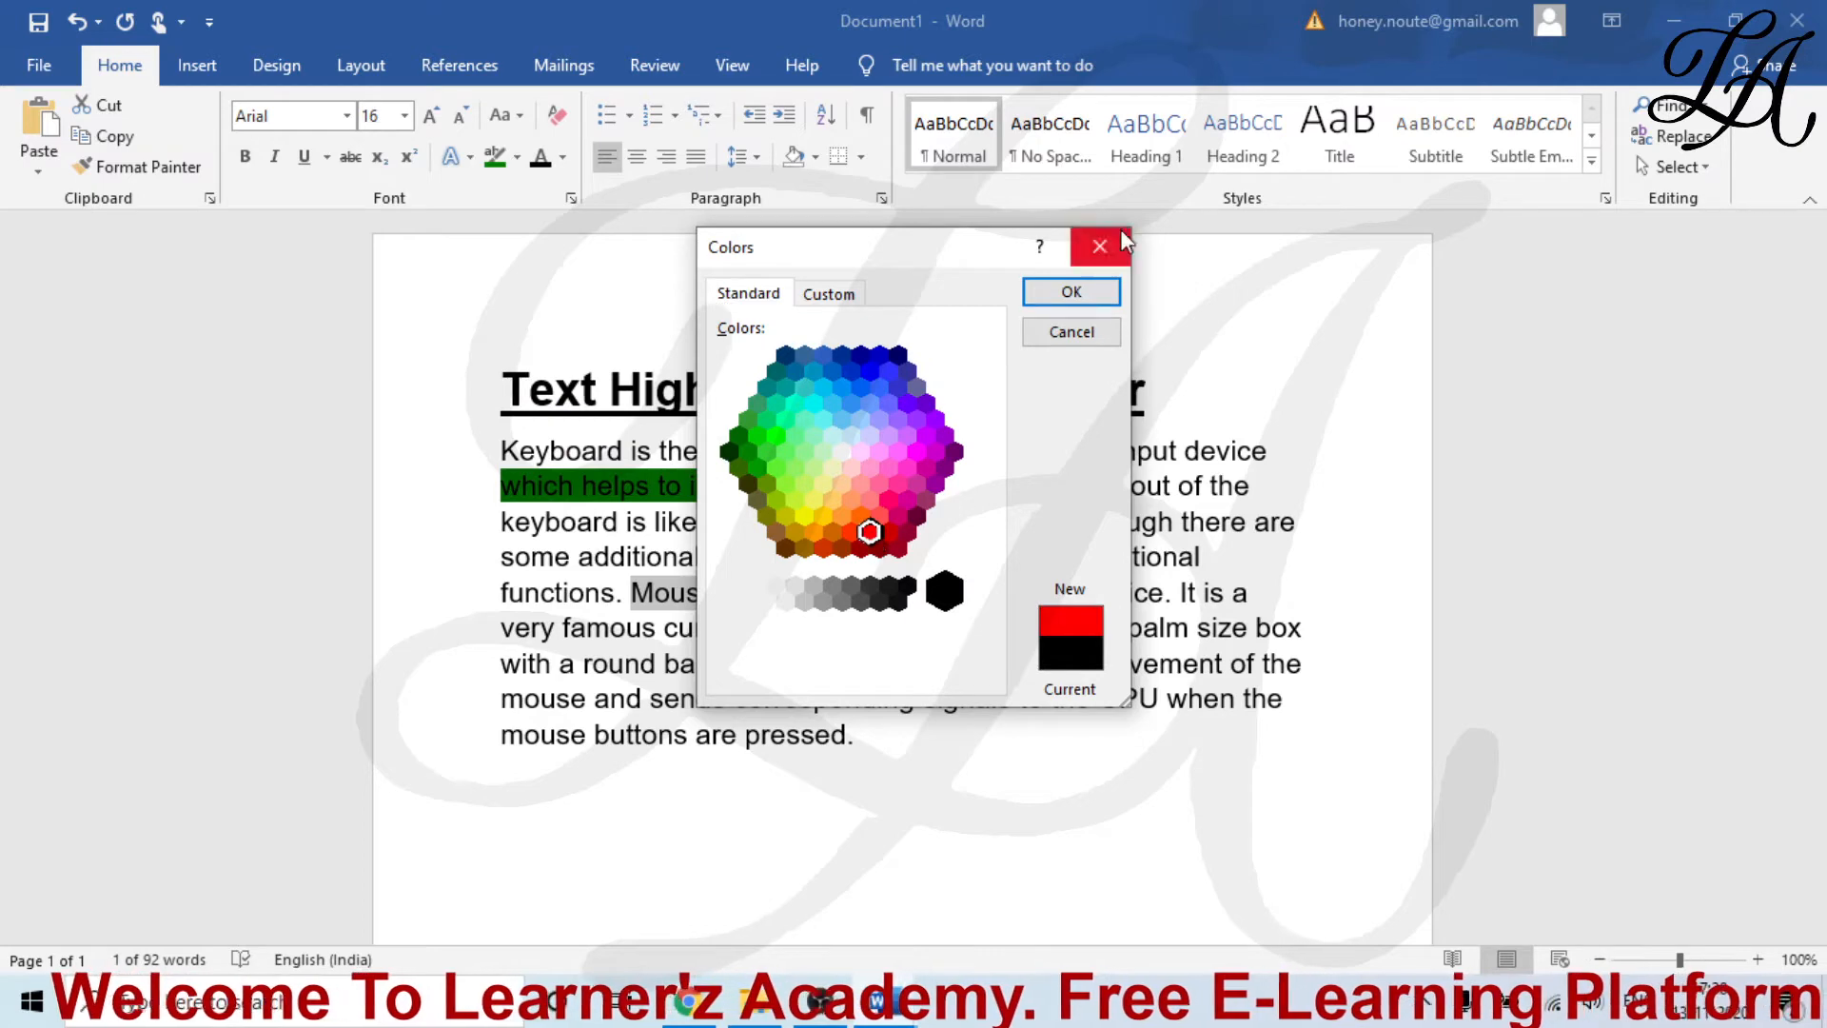
pyautogui.click(1071, 292)
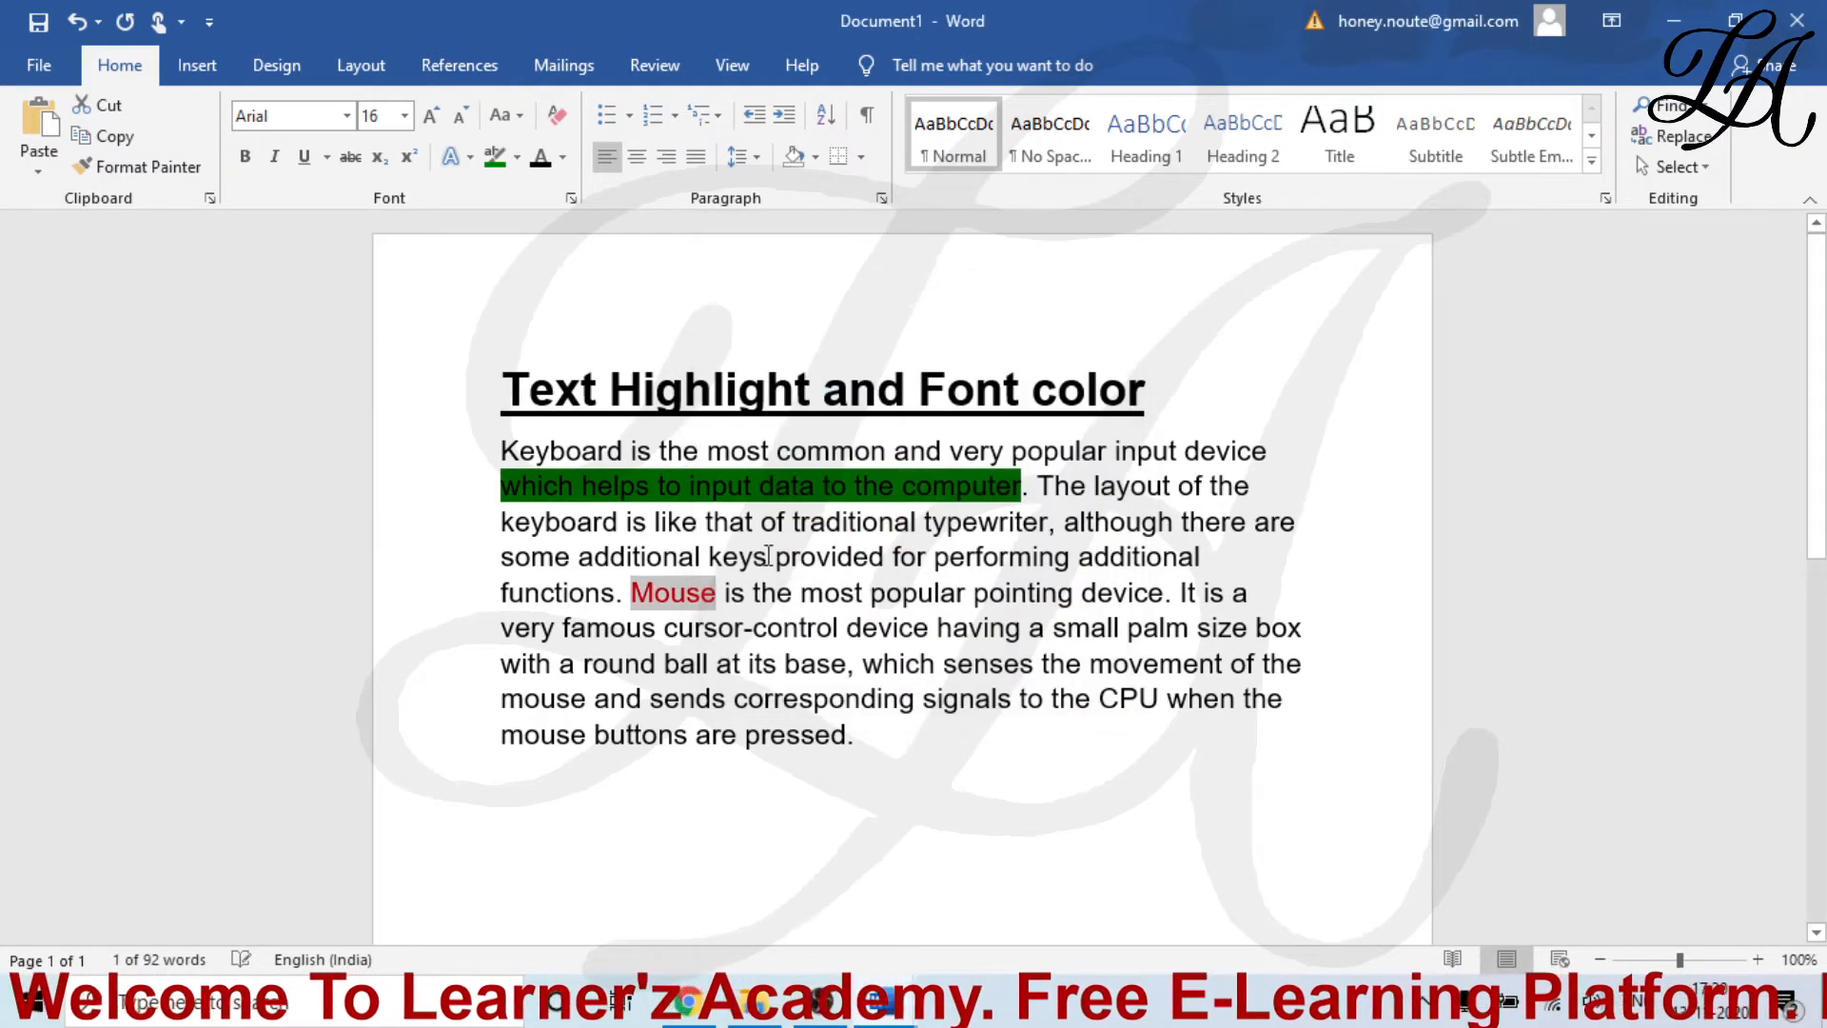
pyautogui.click(685, 698)
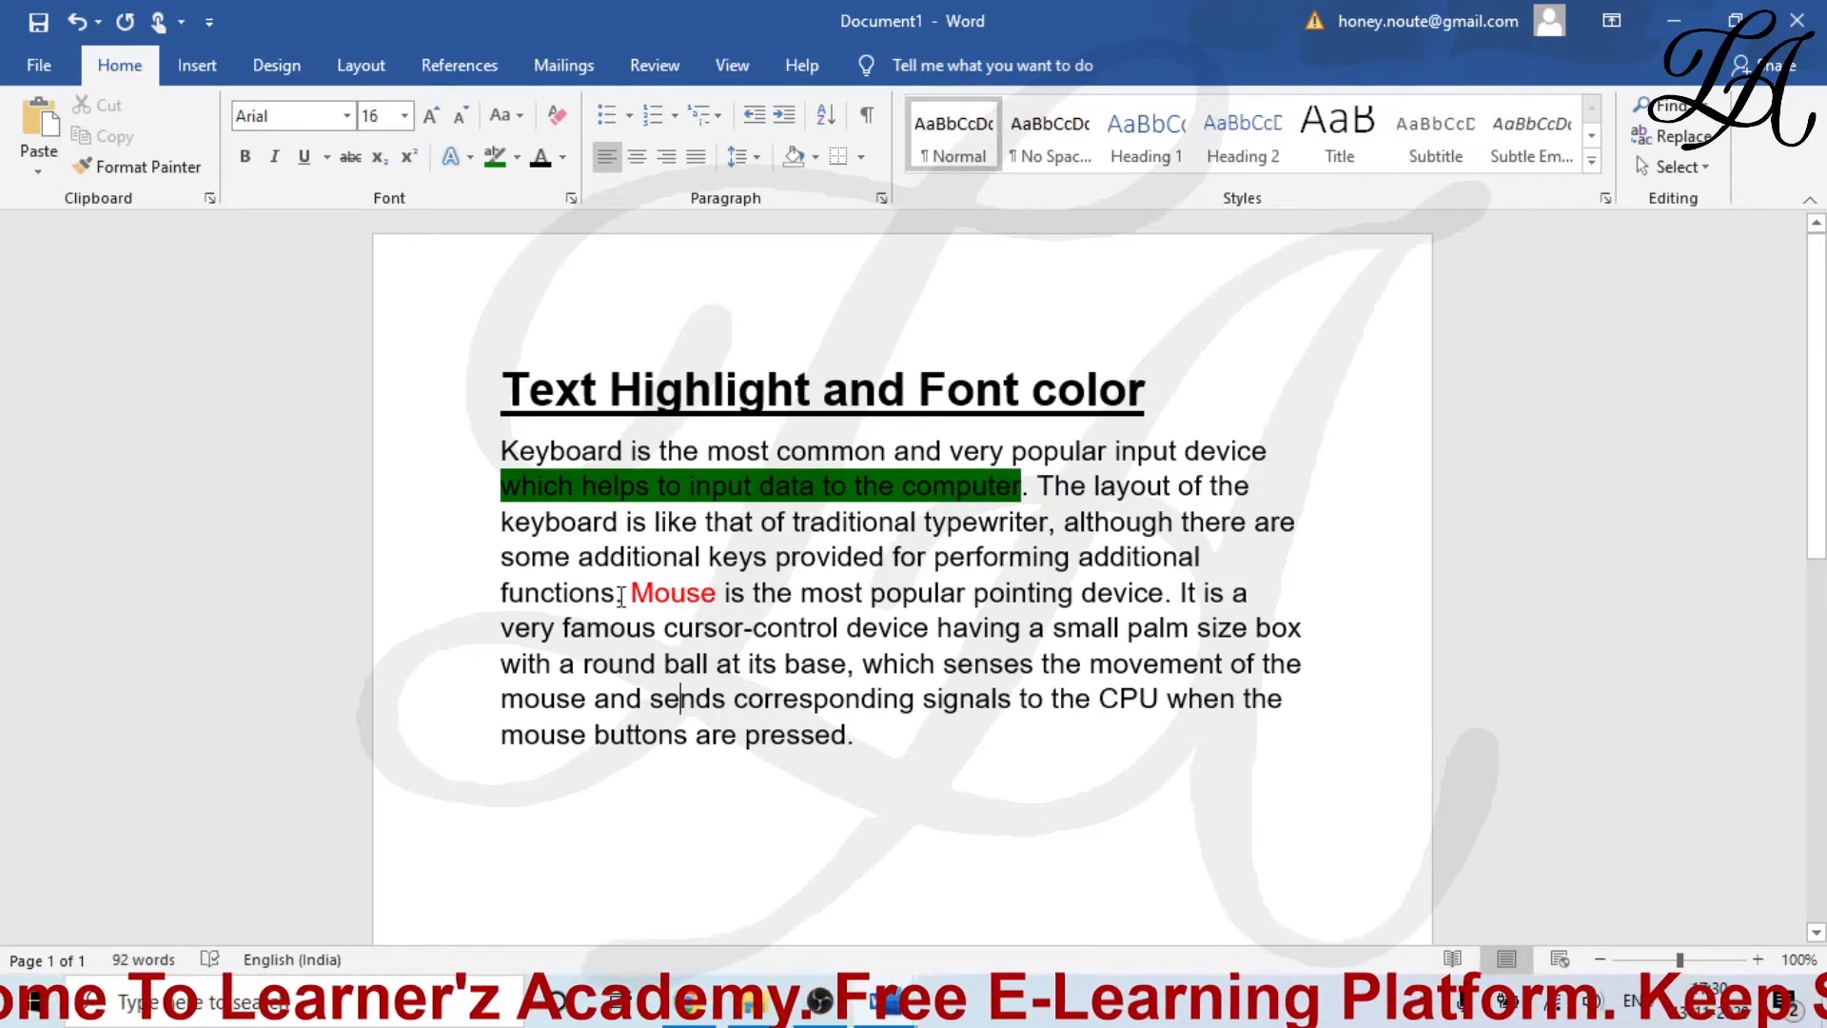
# Apply a gradient text fill to the word "Mouse" and color its first gradient stop light blue.
pyautogui.moveTo(718, 597); pyautogui.dragTo(630, 598)
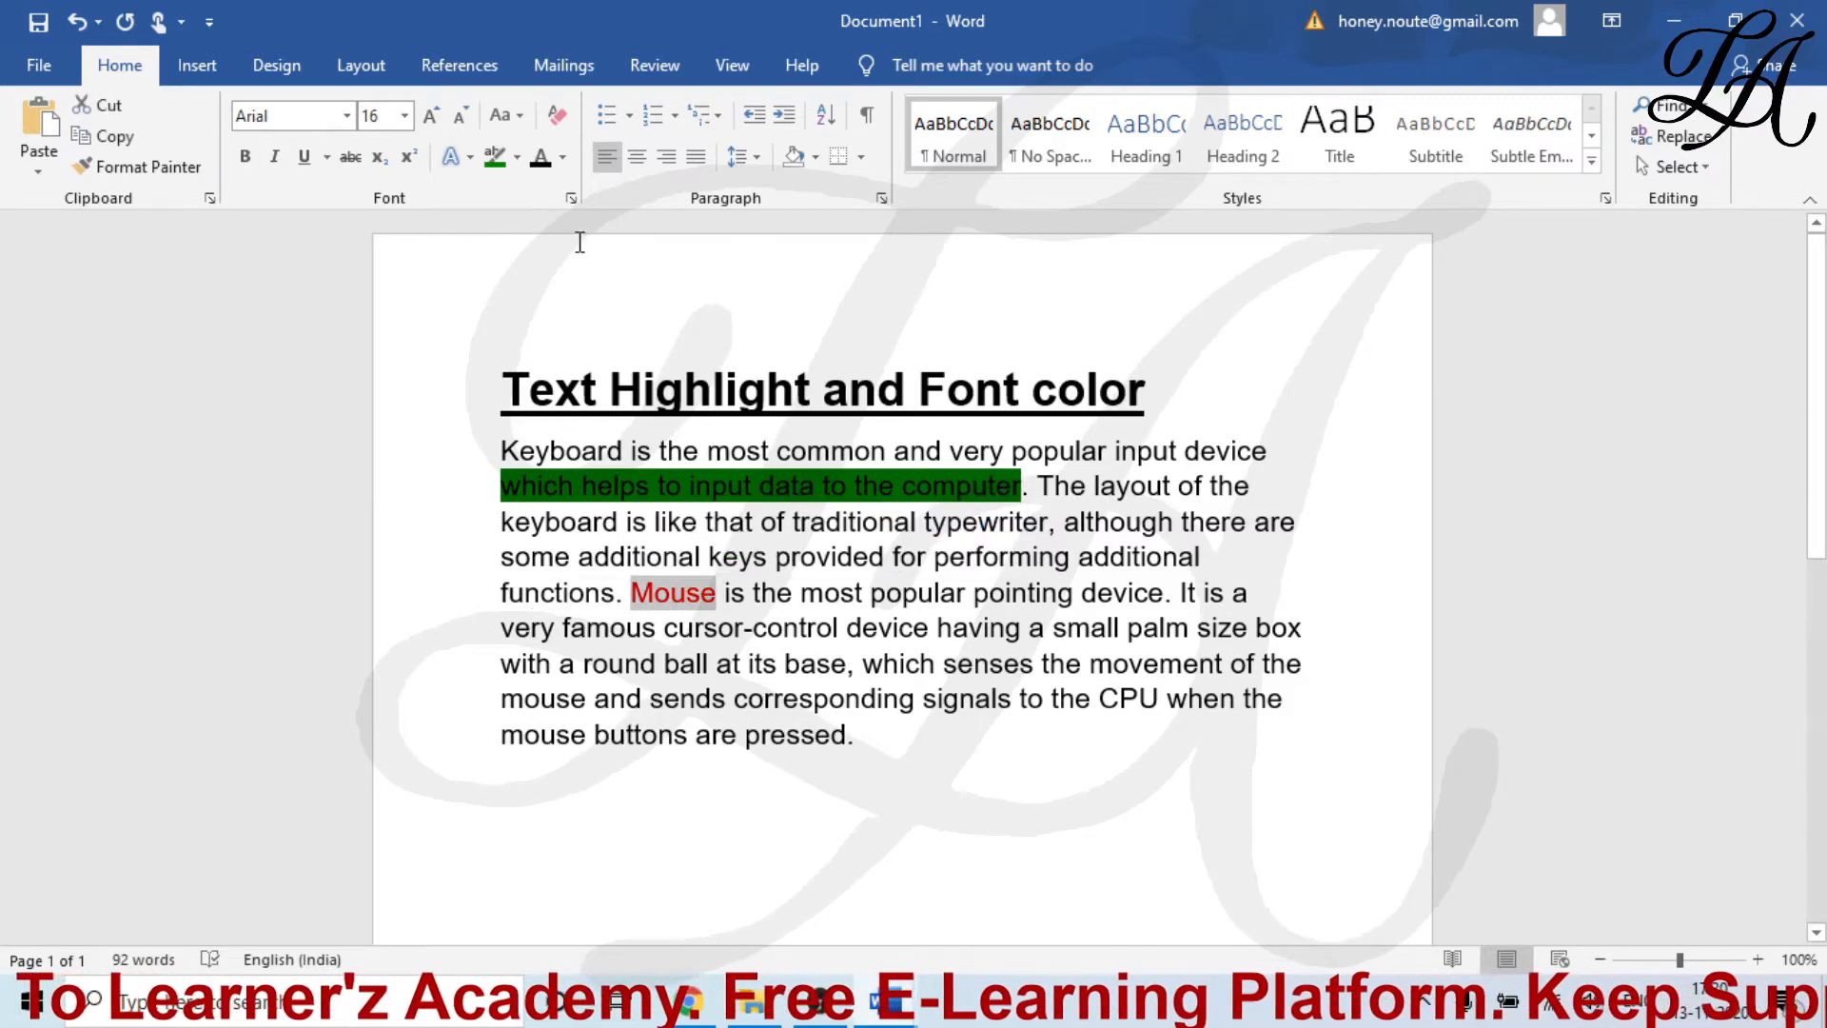
pyautogui.click(564, 157)
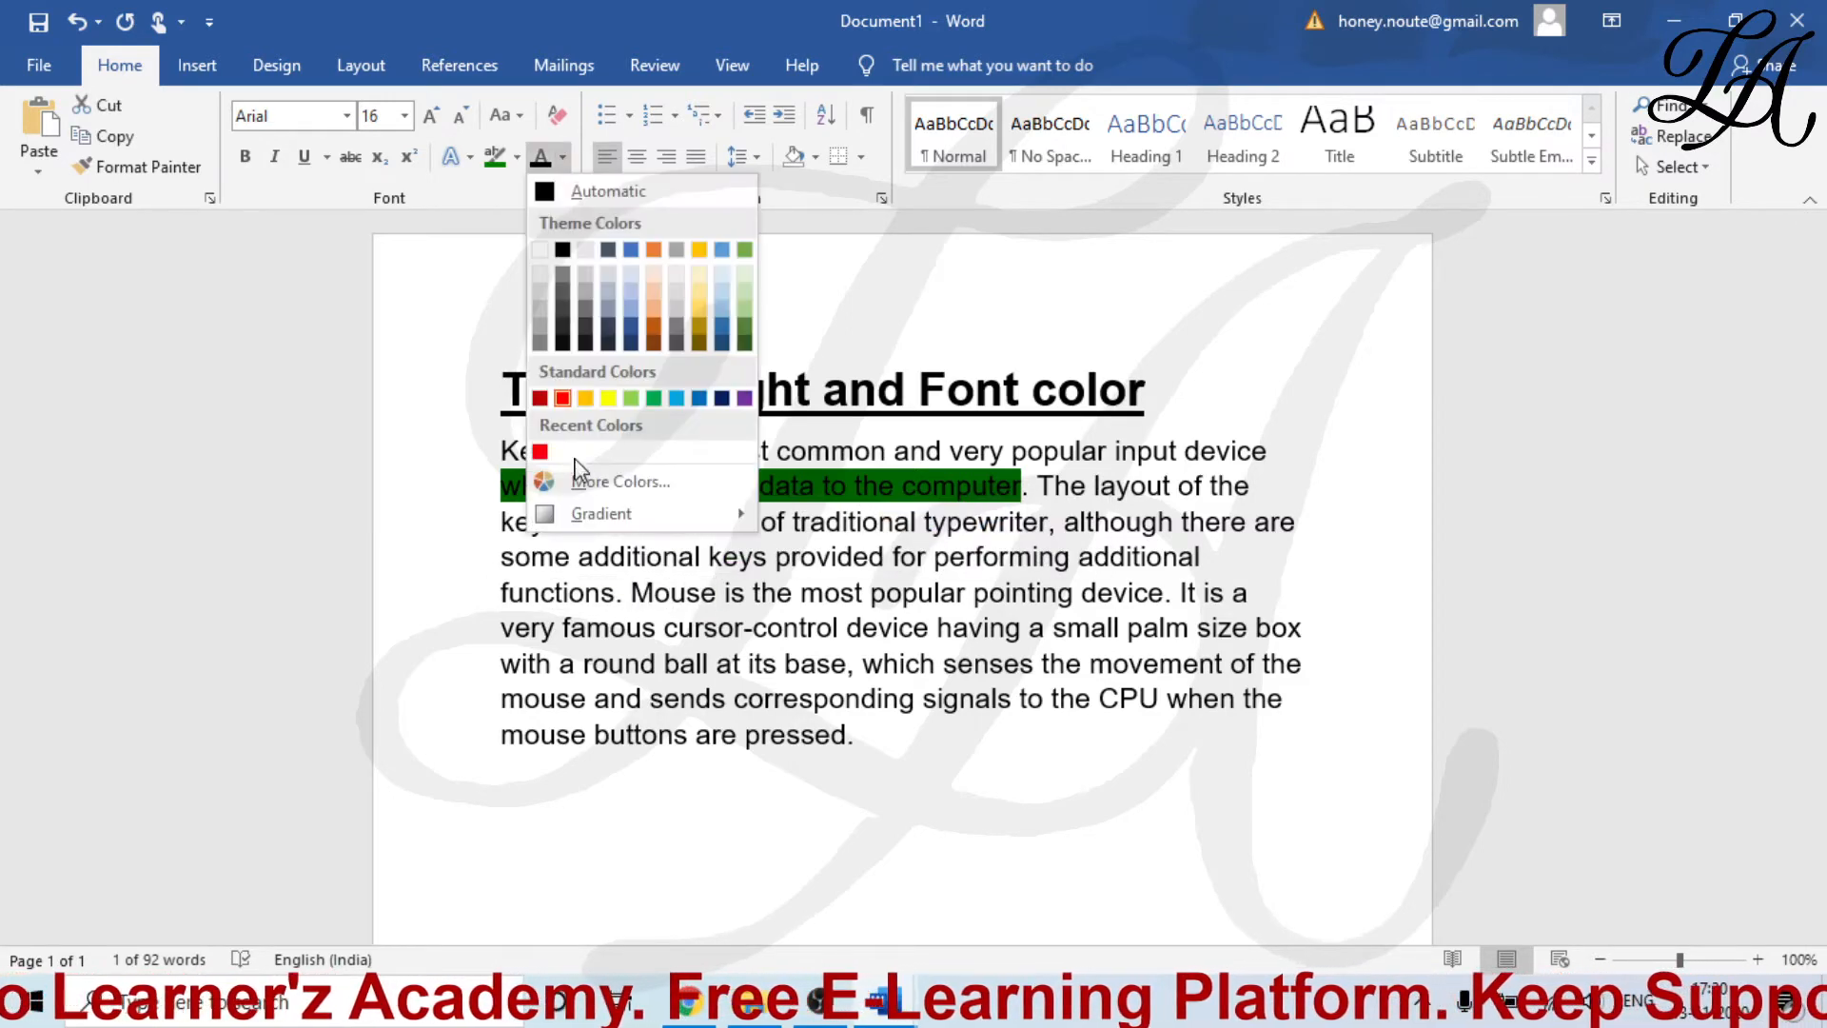
pyautogui.moveTo(590, 524)
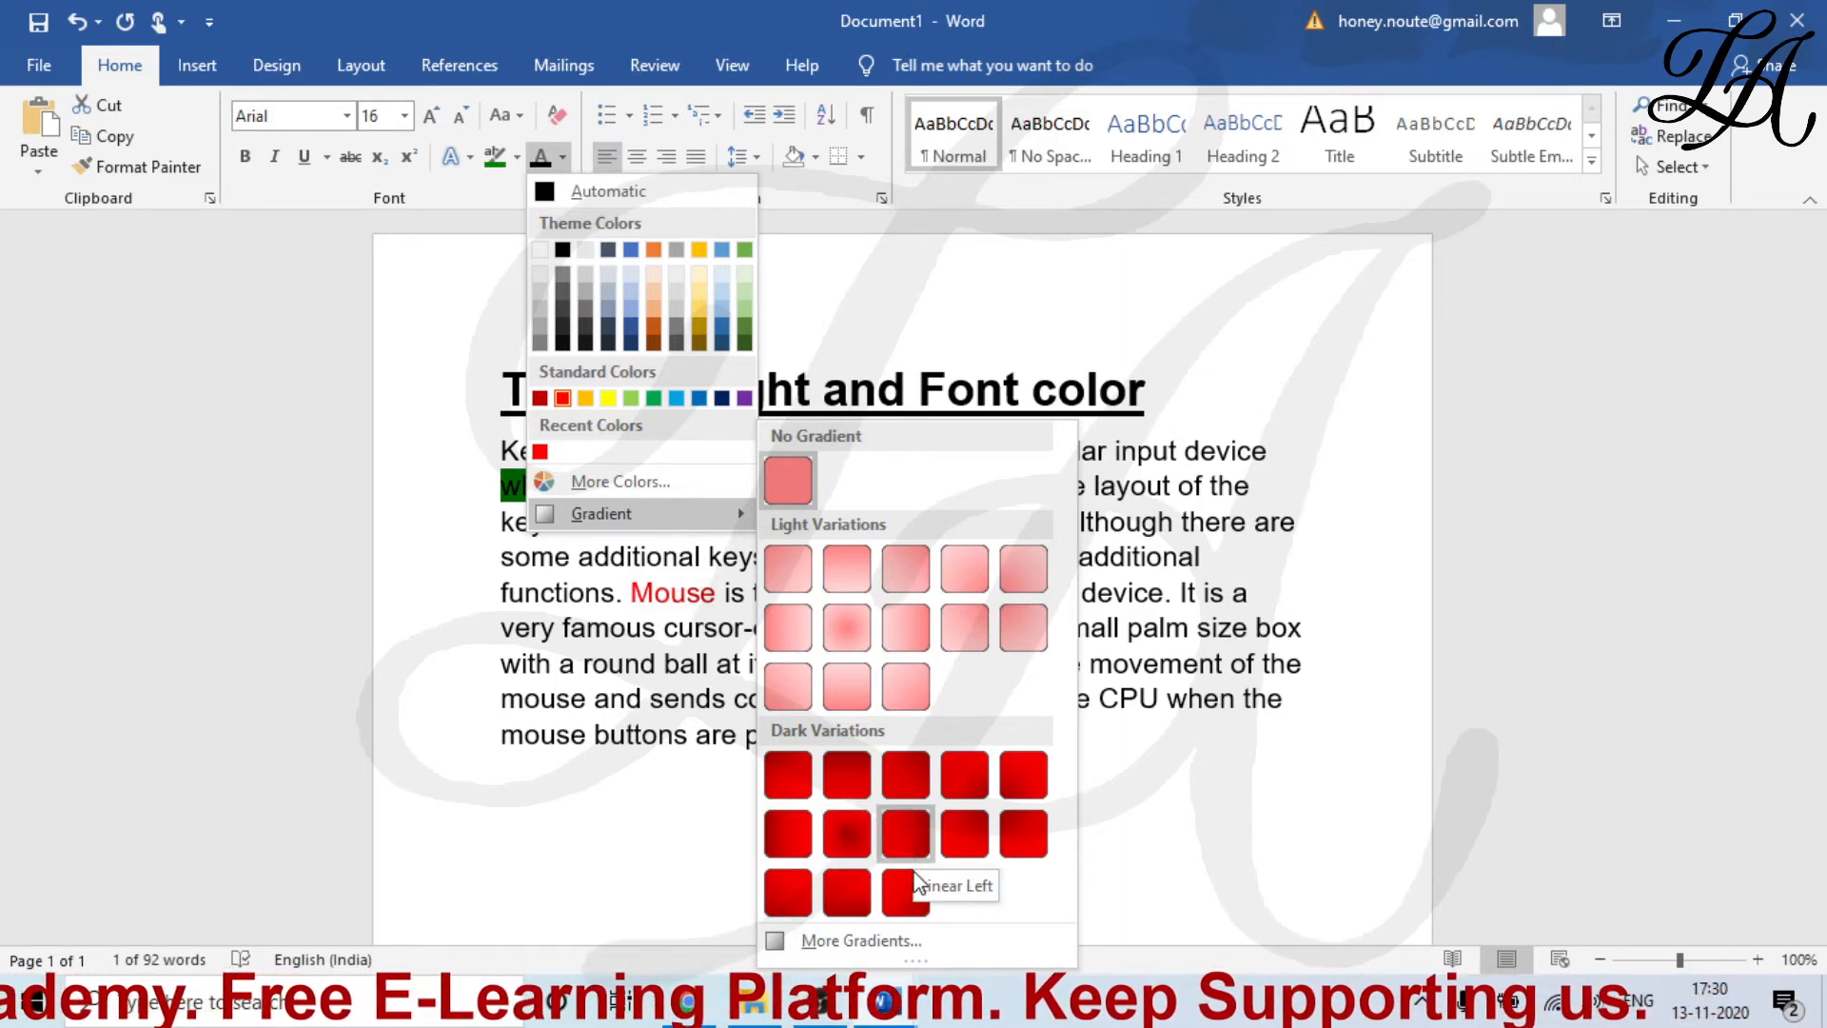
pyautogui.click(877, 951)
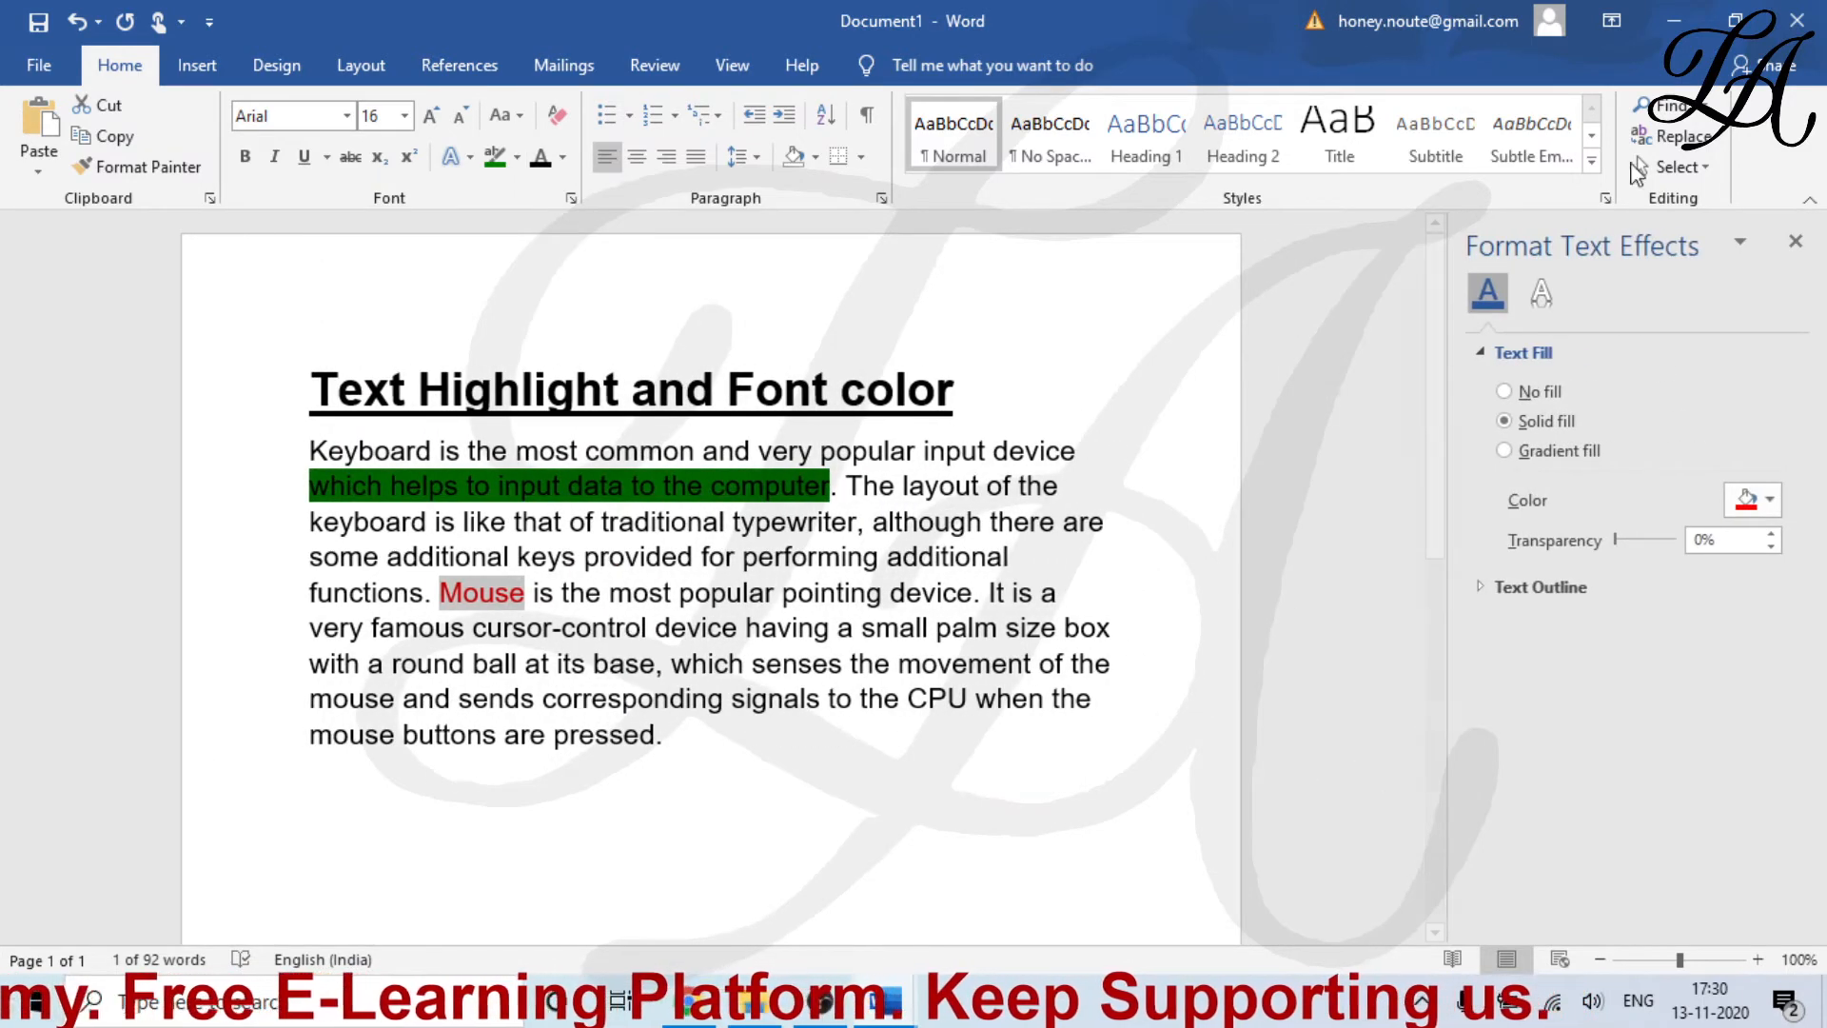
pyautogui.click(1569, 455)
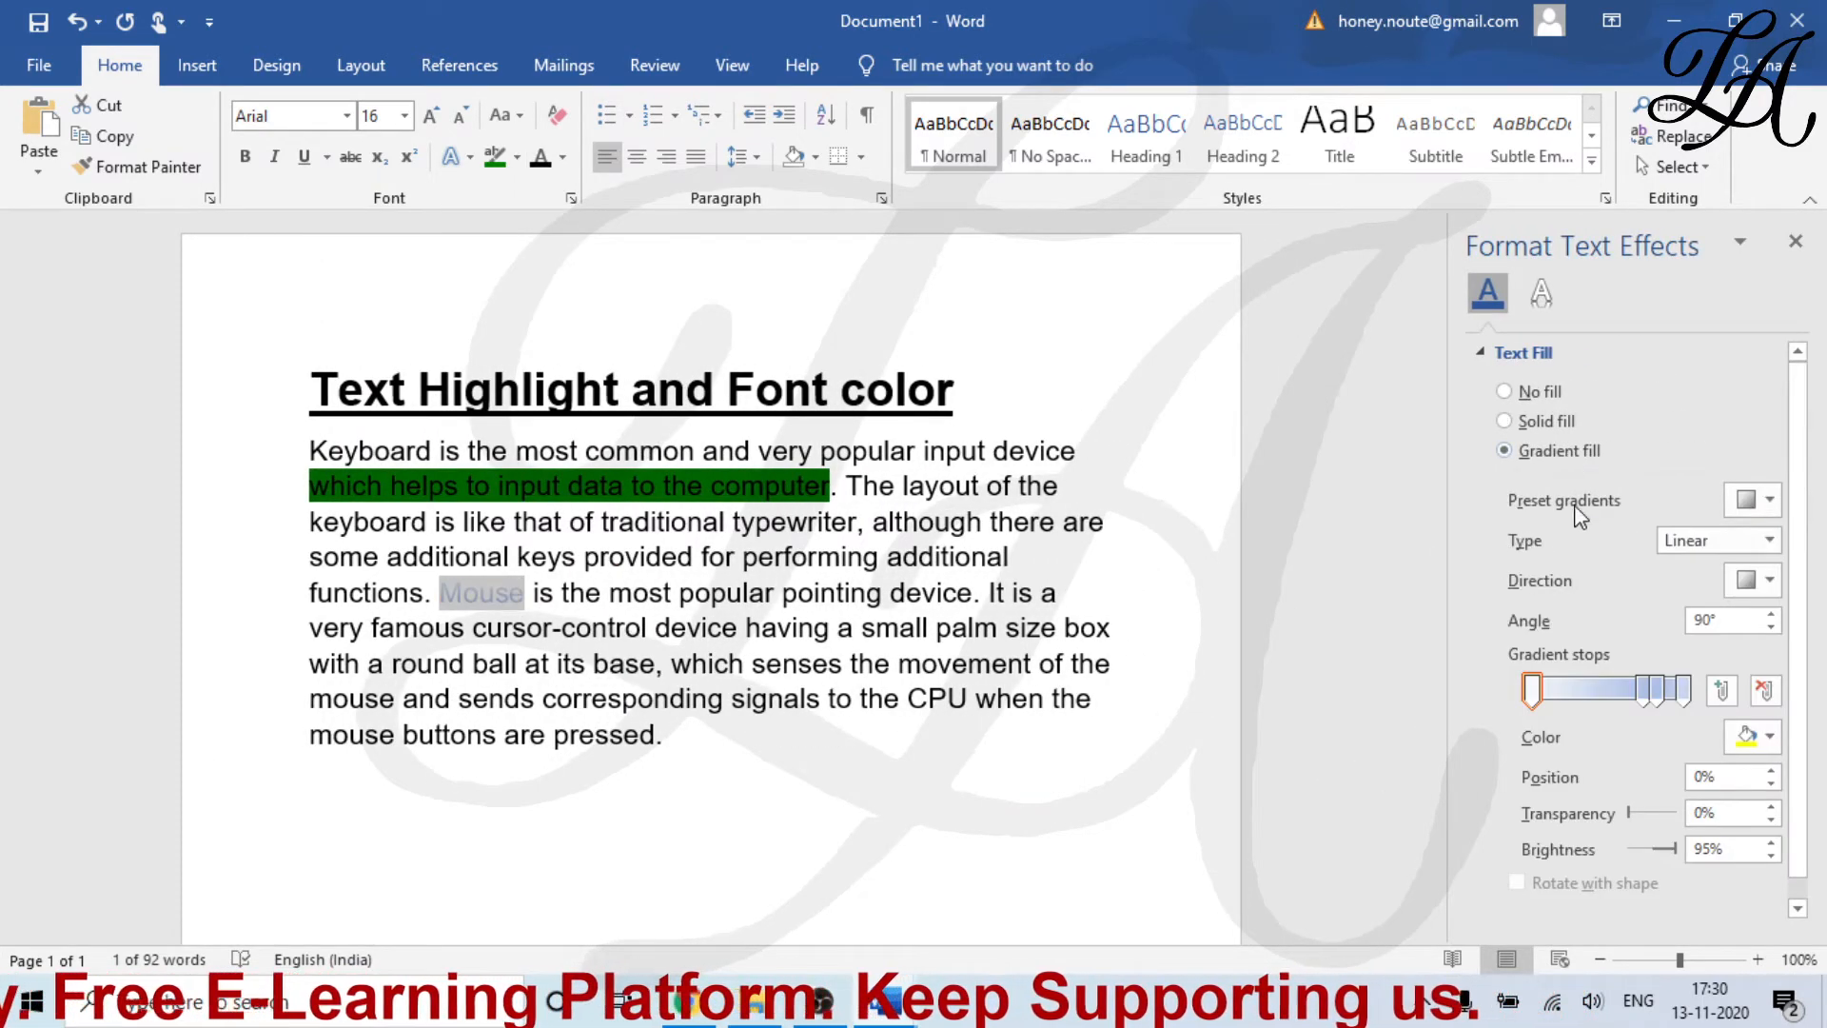
pyautogui.click(1768, 738)
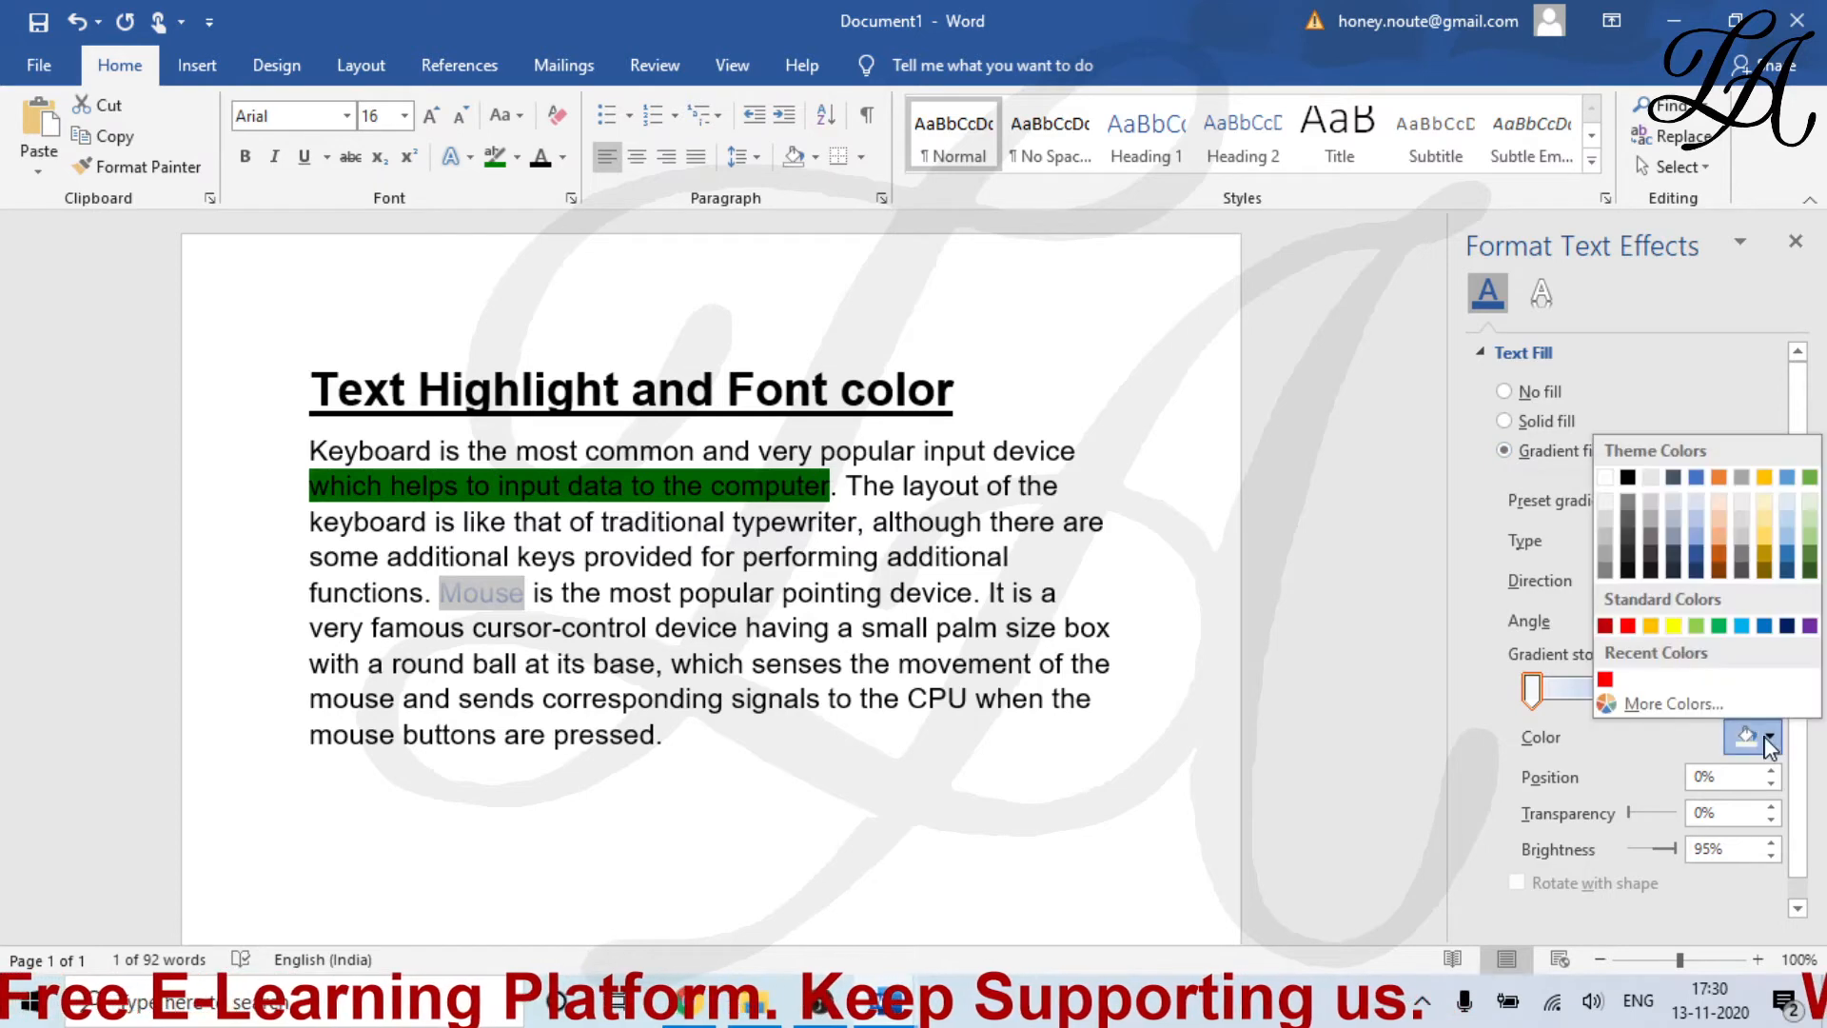
pyautogui.click(1742, 625)
# Move the second gradient stop of the word "Mouse" to a position of 37%.
pyautogui.click(1656, 687)
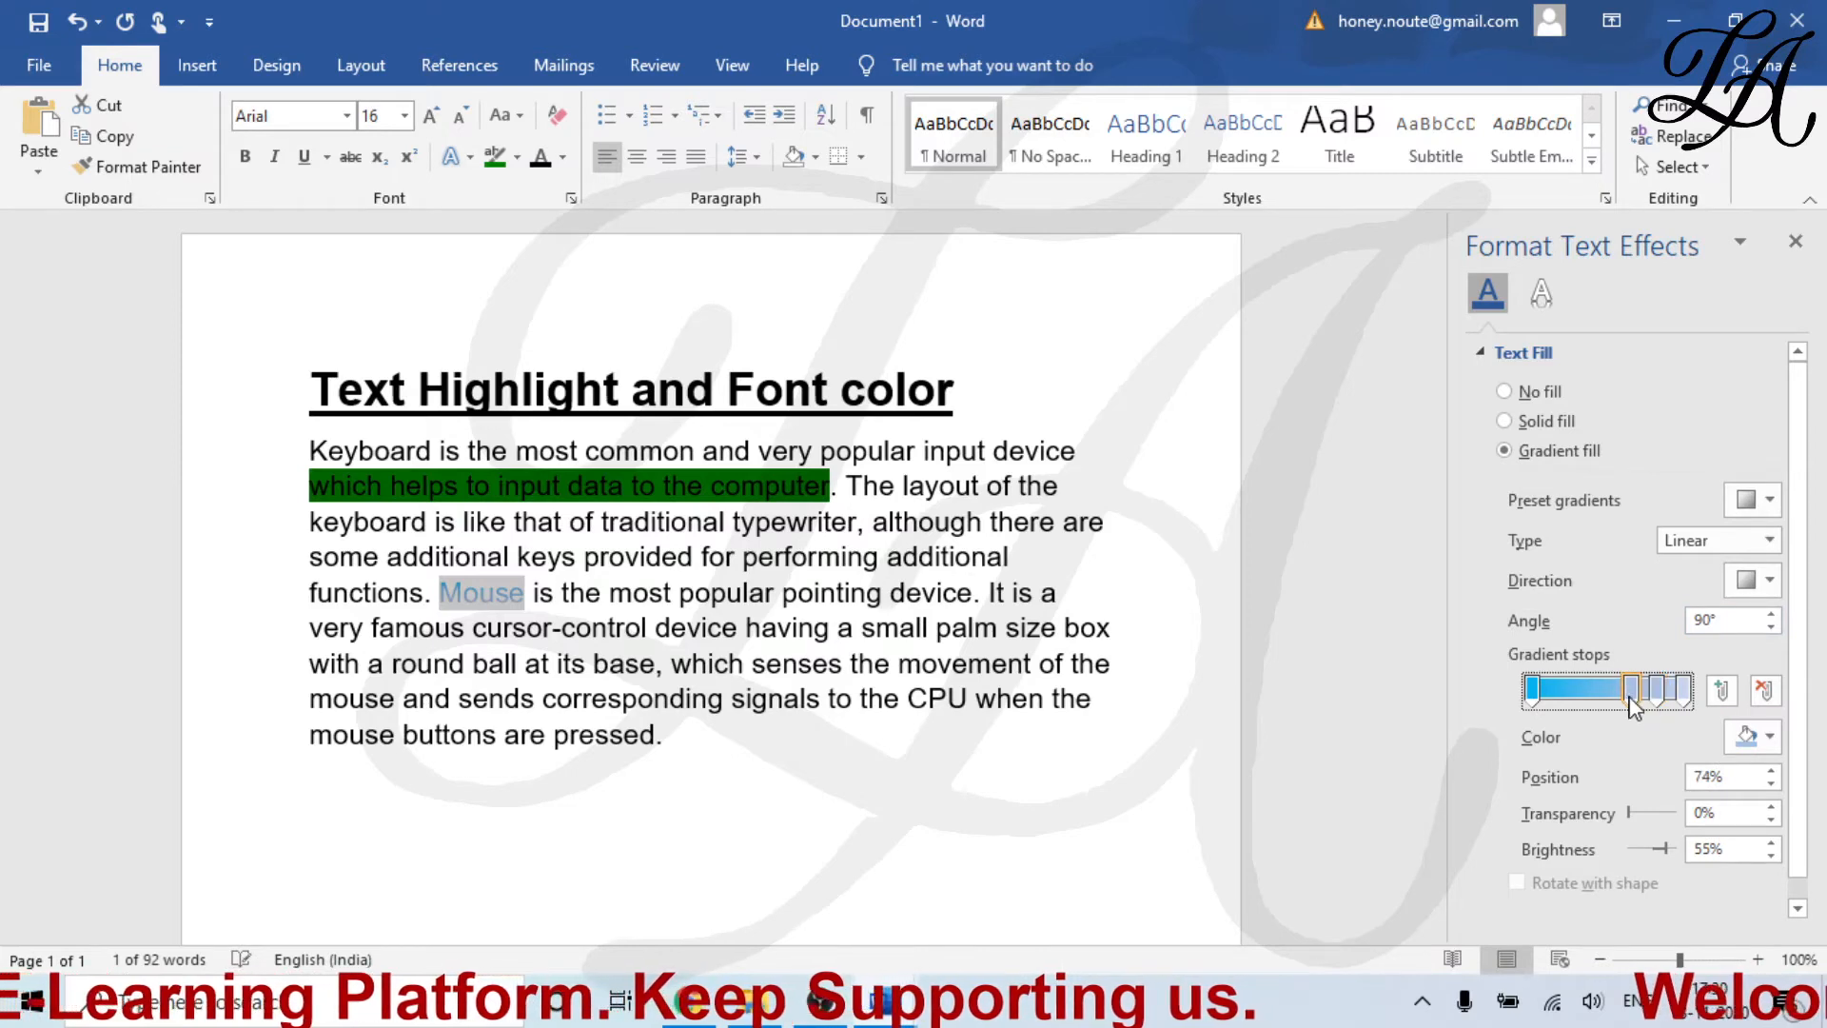
pyautogui.click(1590, 700)
pyautogui.moveTo(1592, 701); pyautogui.dragTo(1590, 701)
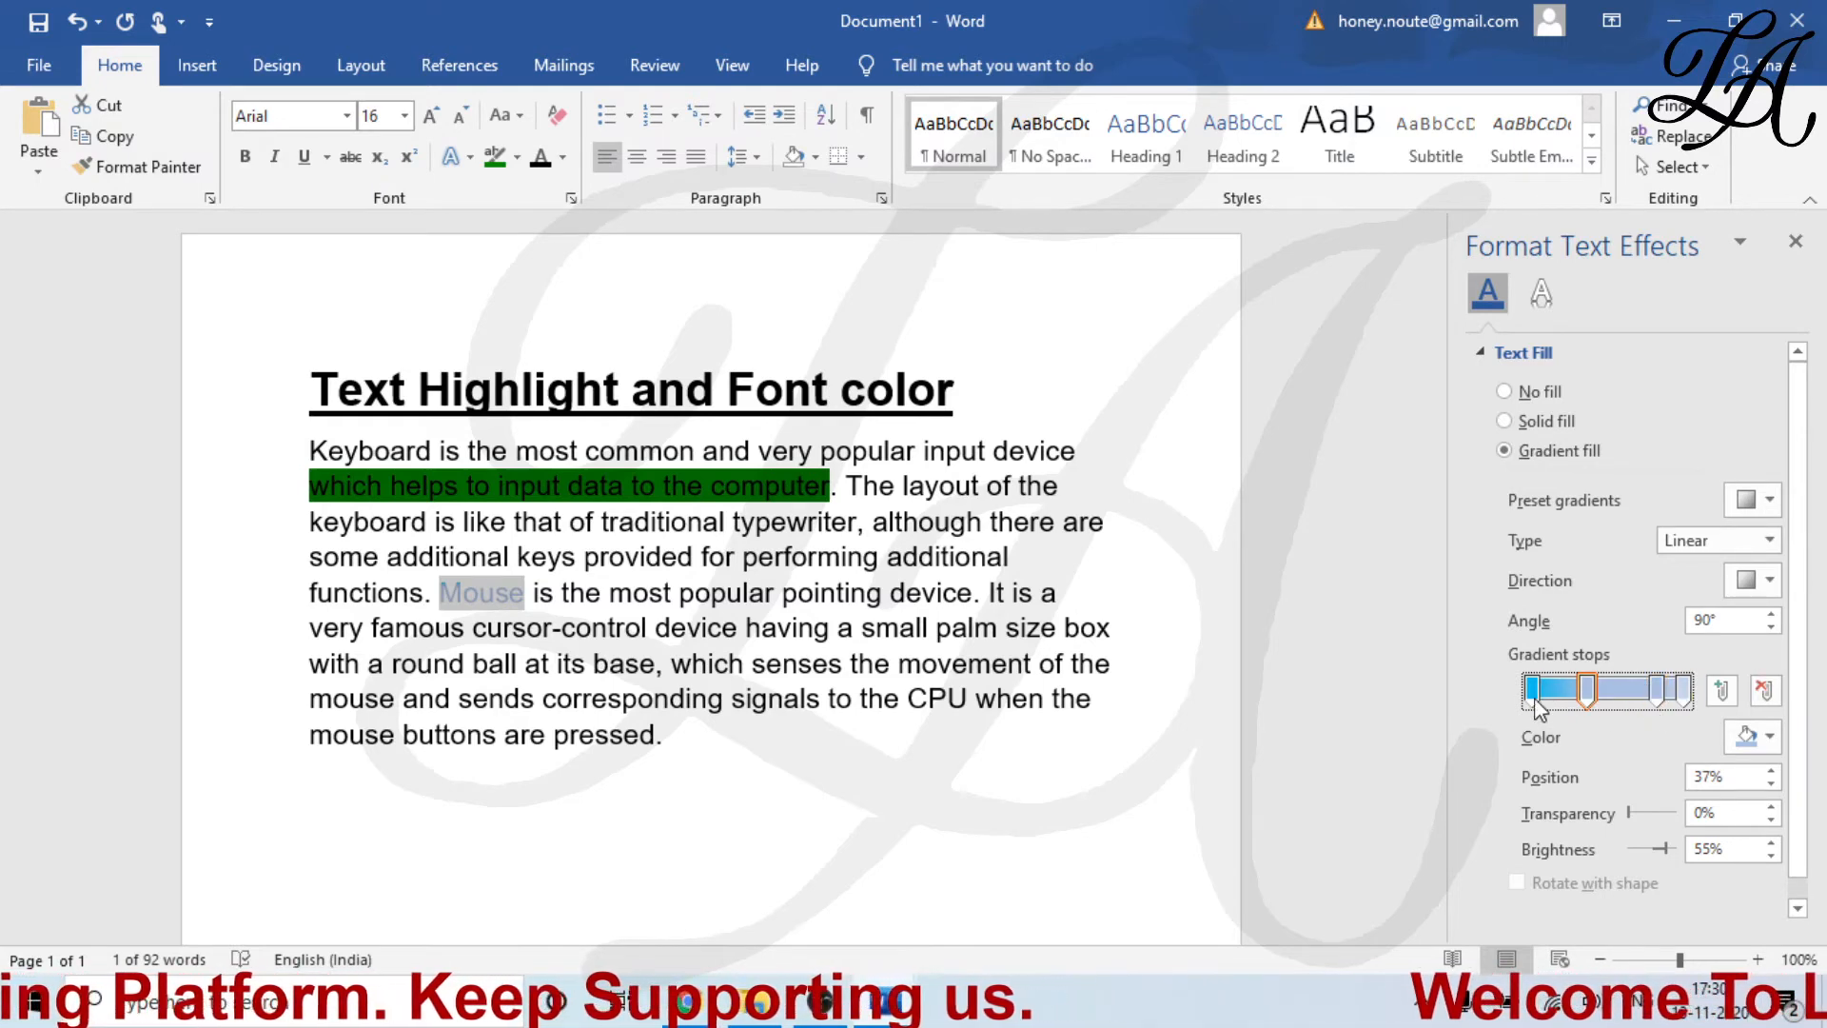
pyautogui.click(1317, 665)
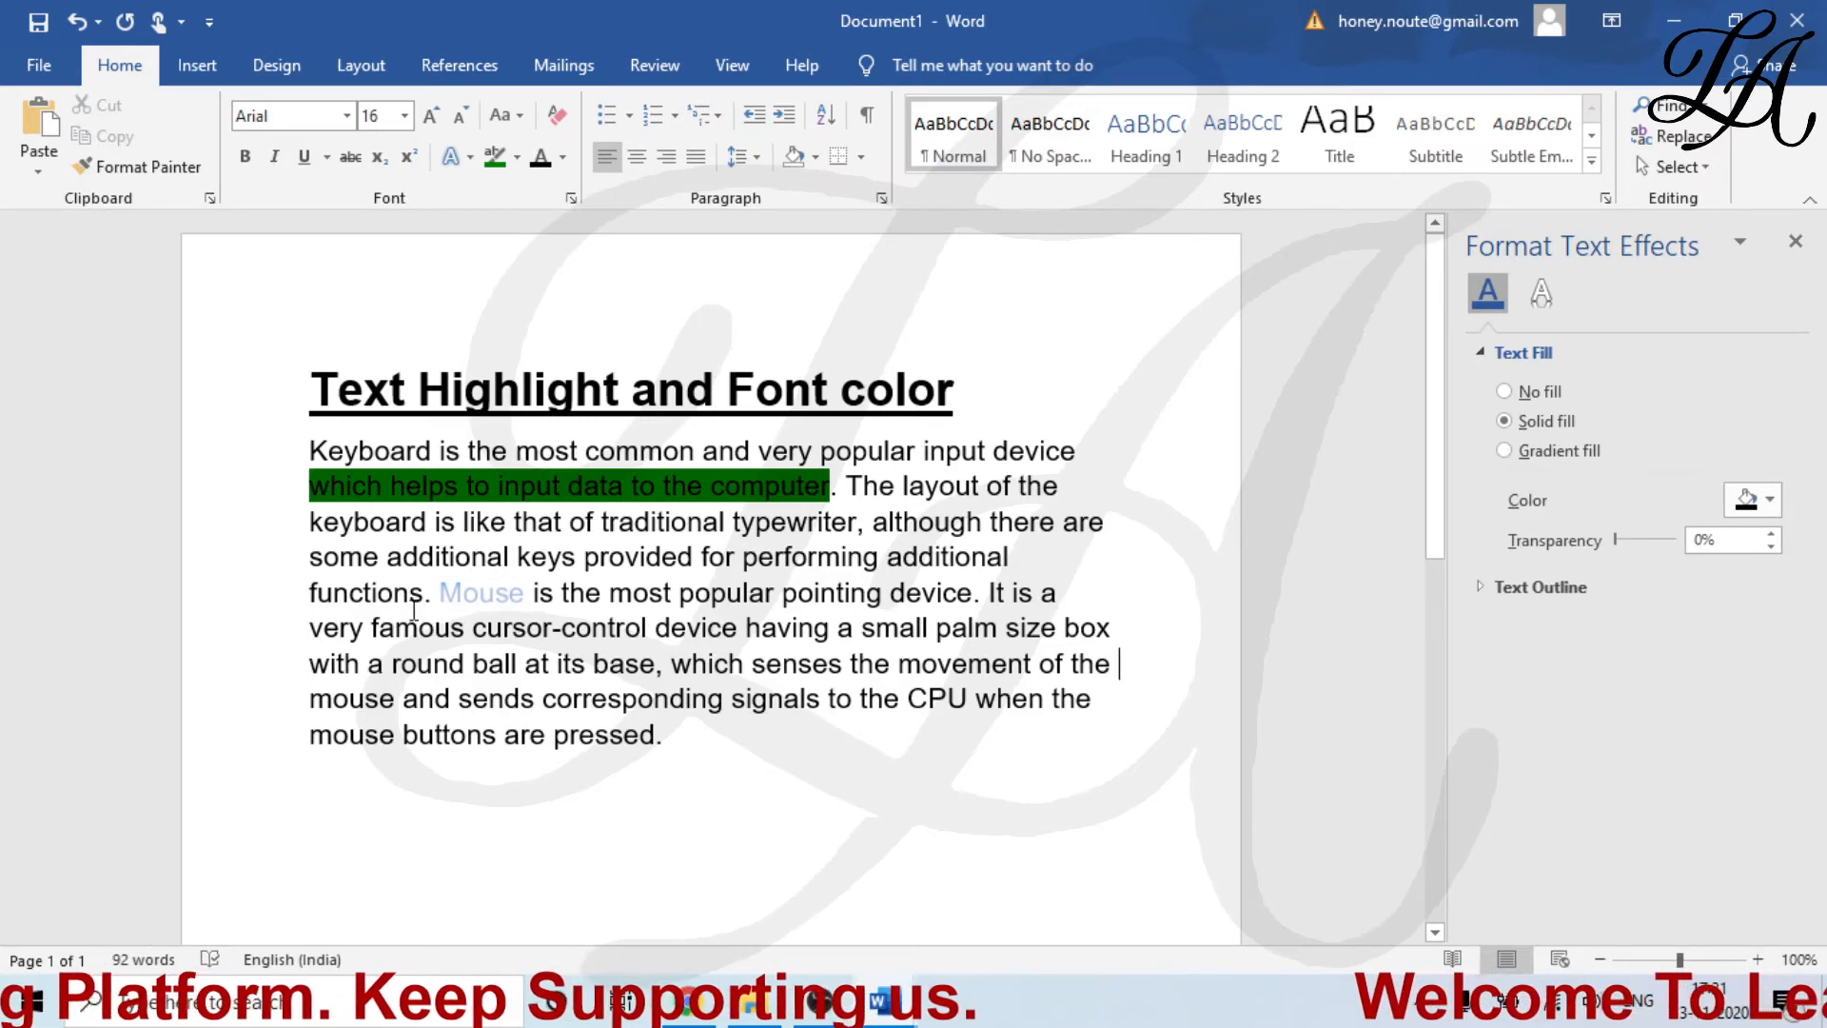
# Set the word "Mouse" to font size 28 and move its second gradient stop to 61%.
pyautogui.moveTo(439, 595); pyautogui.dragTo(525, 597)
pyautogui.click(405, 115)
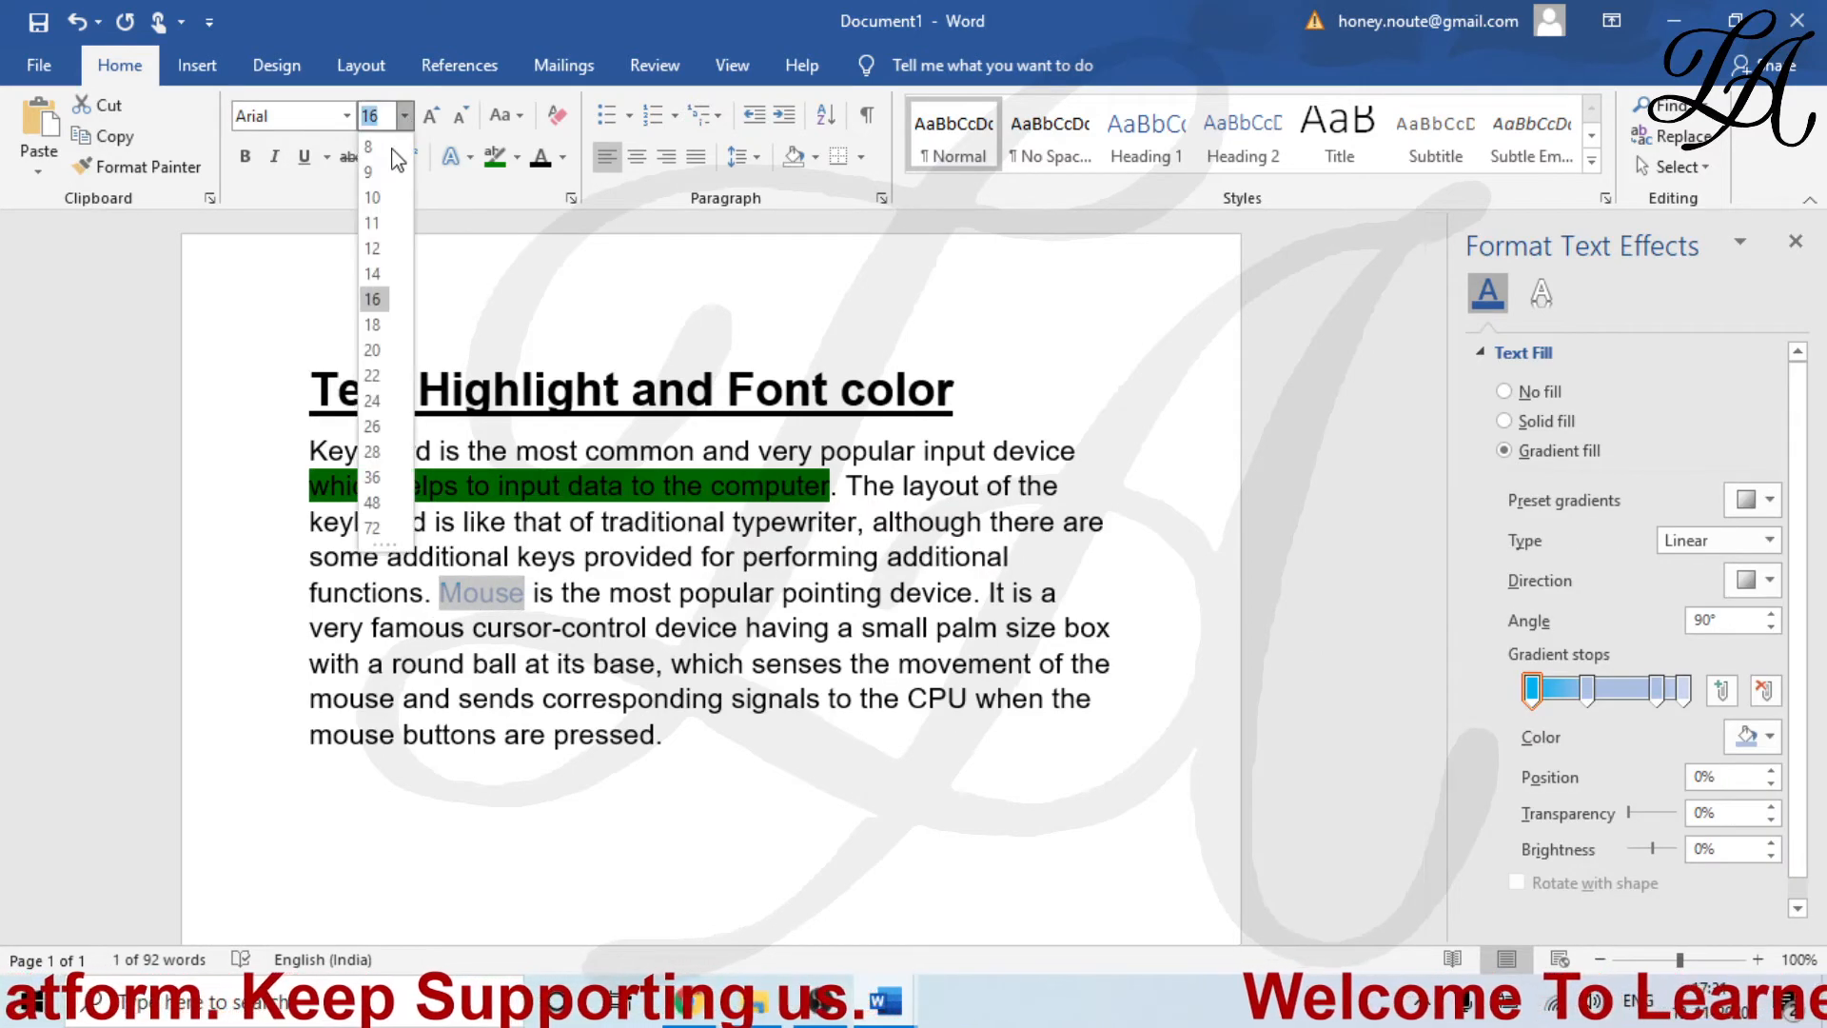
pyautogui.click(368, 453)
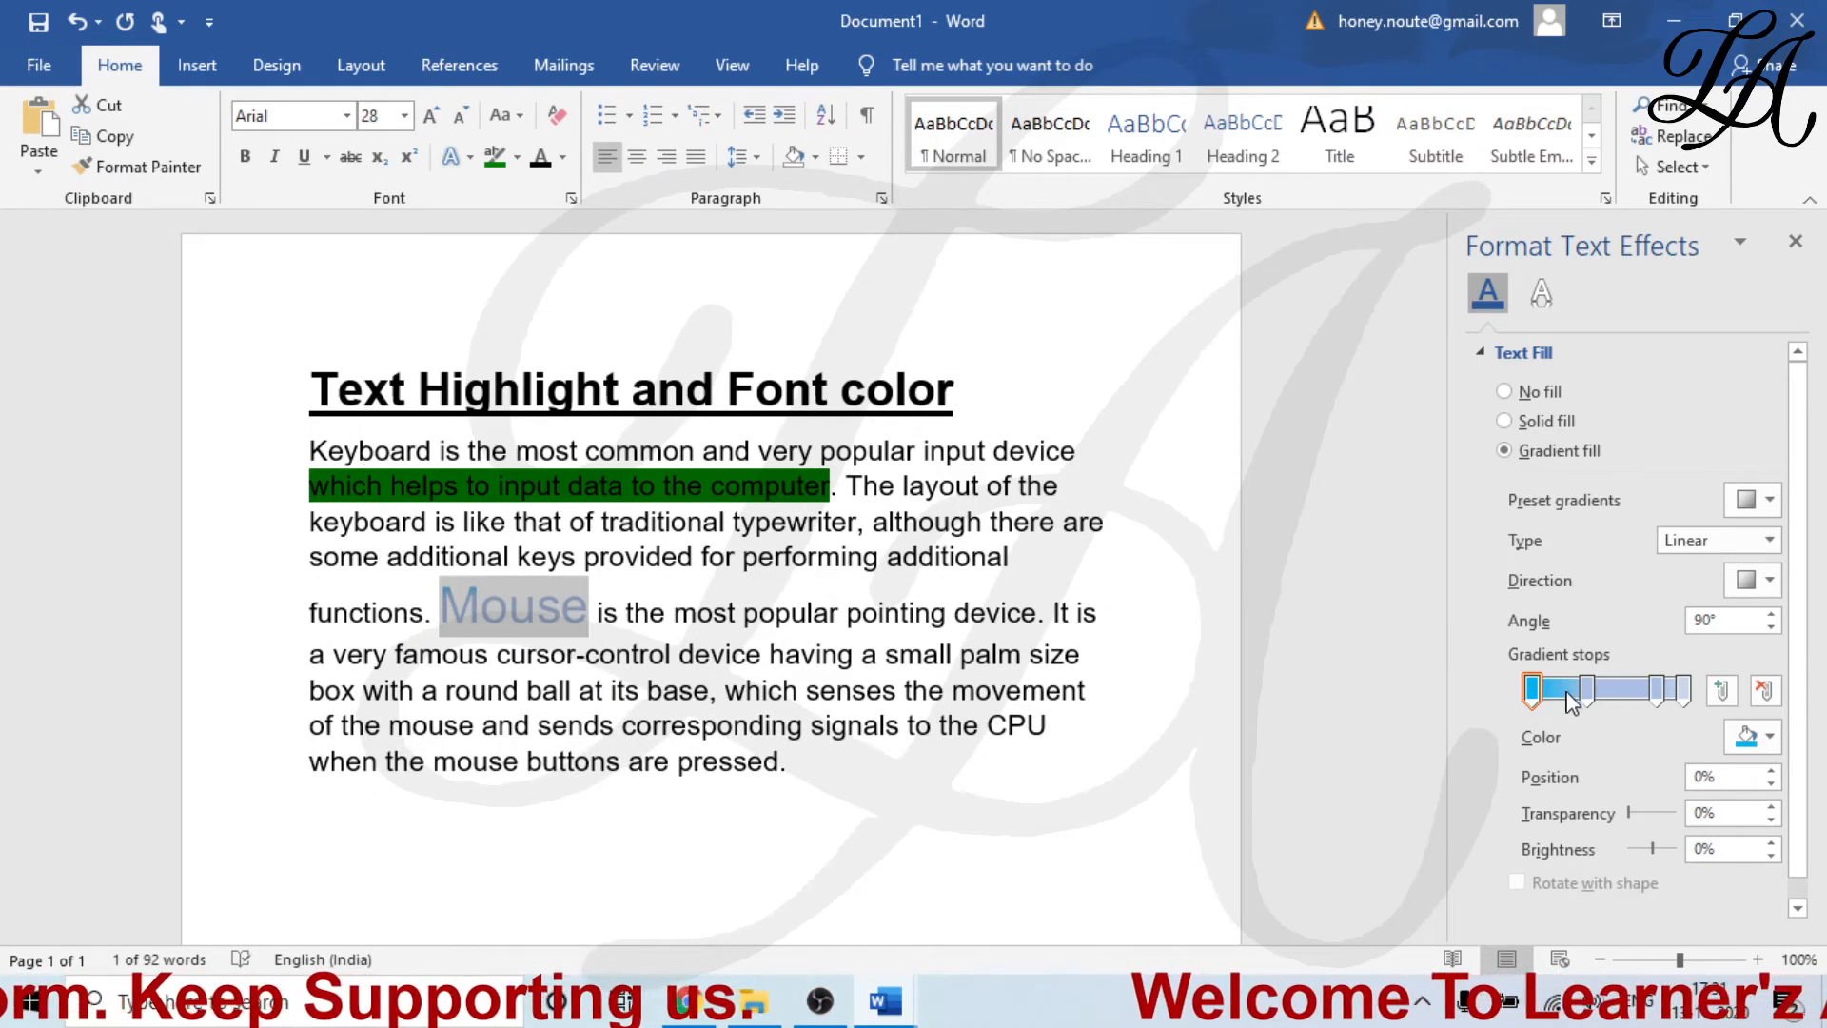
pyautogui.moveTo(1586, 692); pyautogui.dragTo(1624, 700)
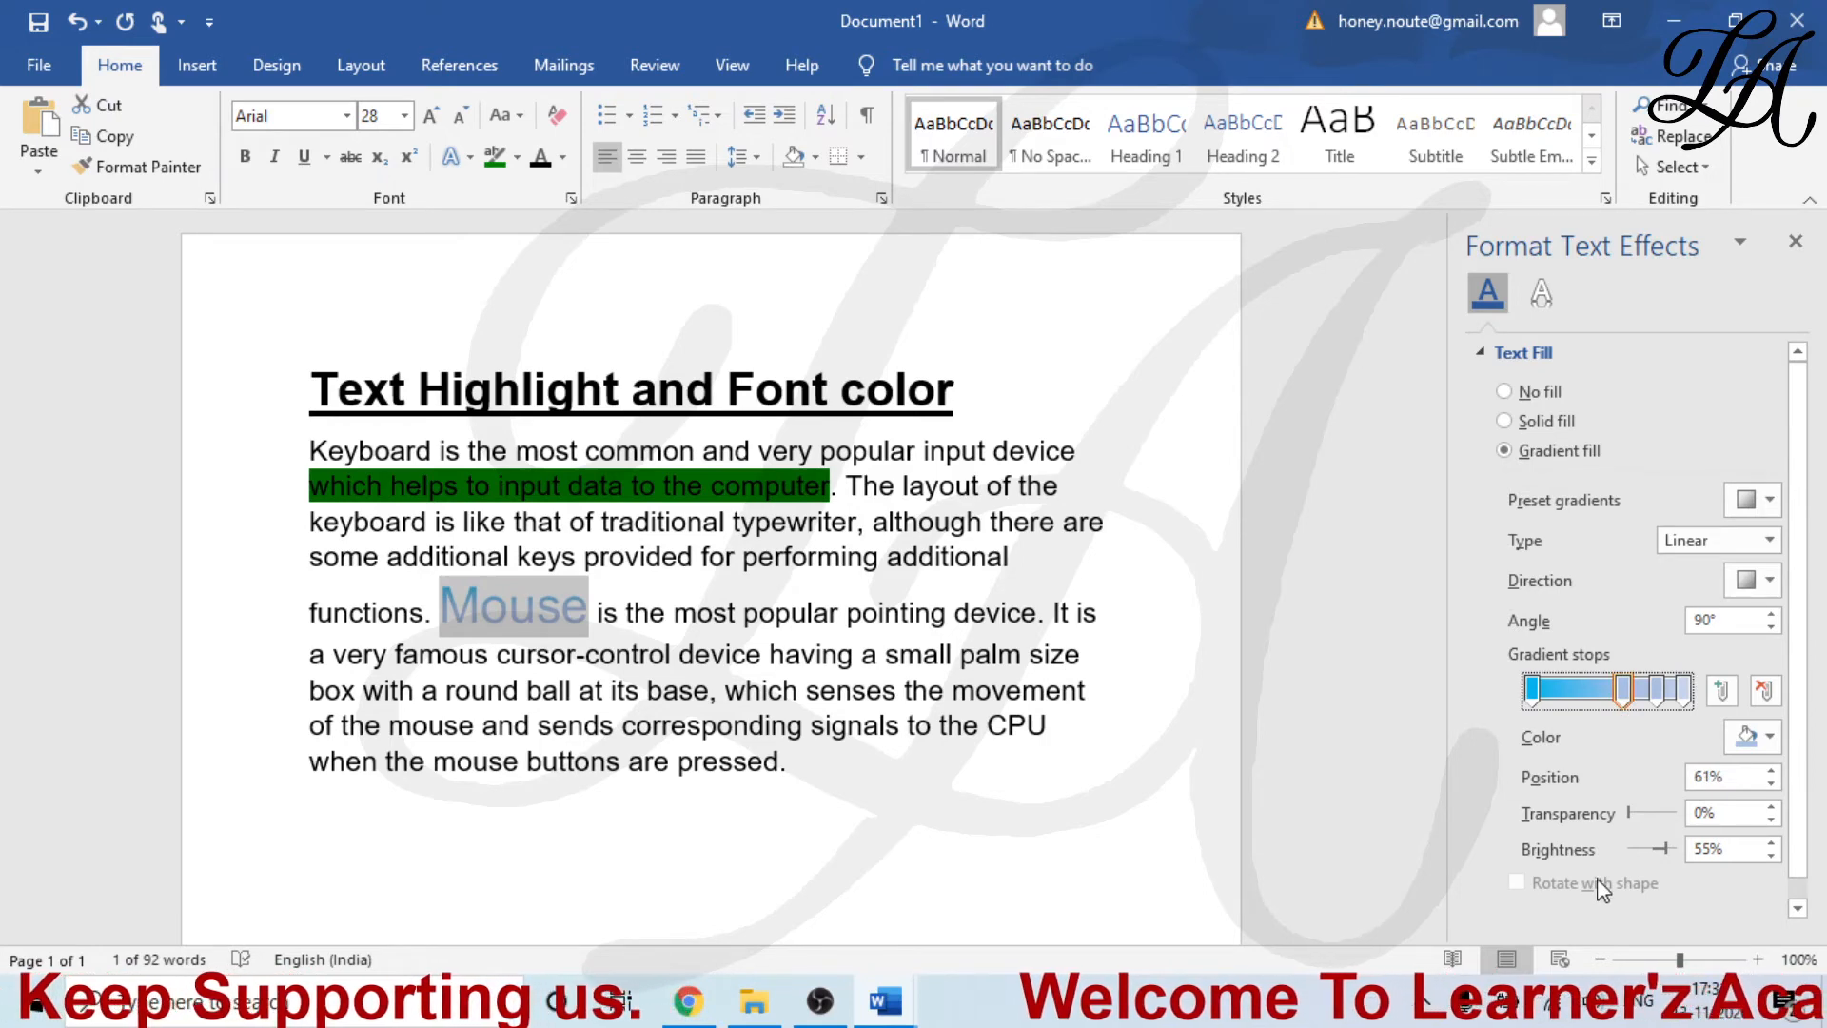
pyautogui.click(1344, 708)
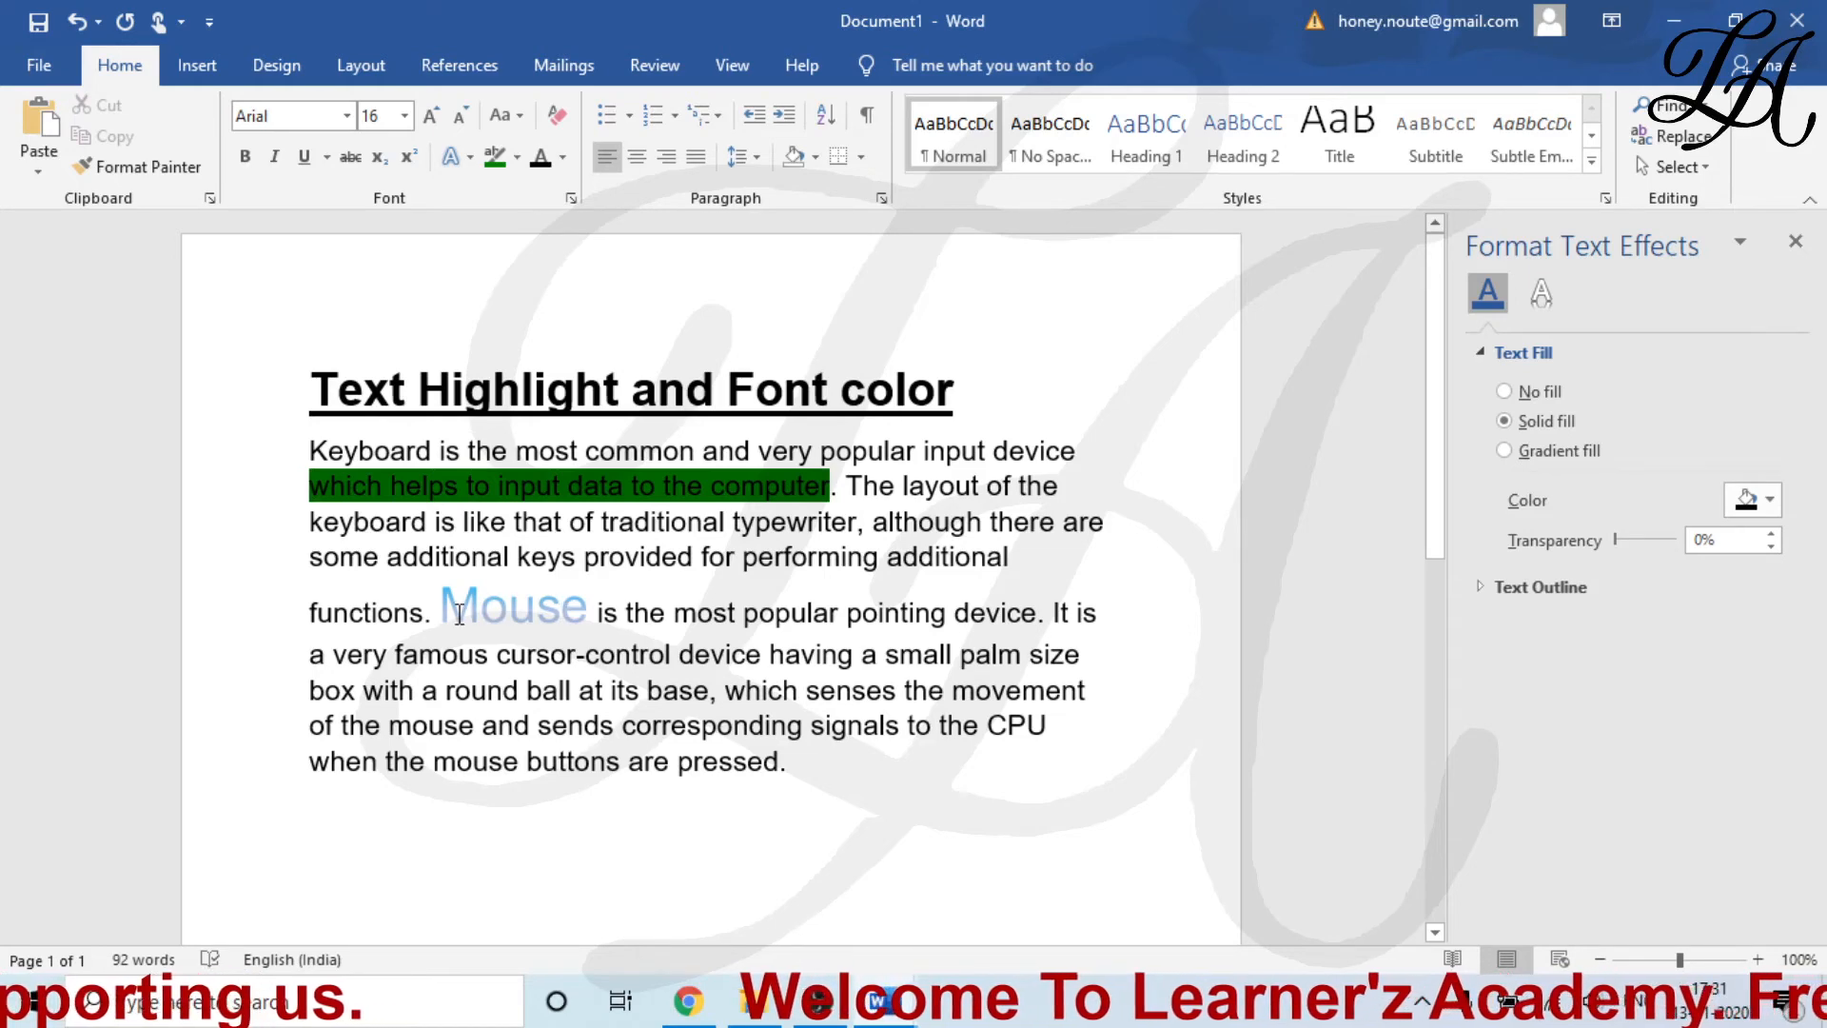
# Reset the font color of the word "Mouse" to Automatic.
pyautogui.click(563, 157)
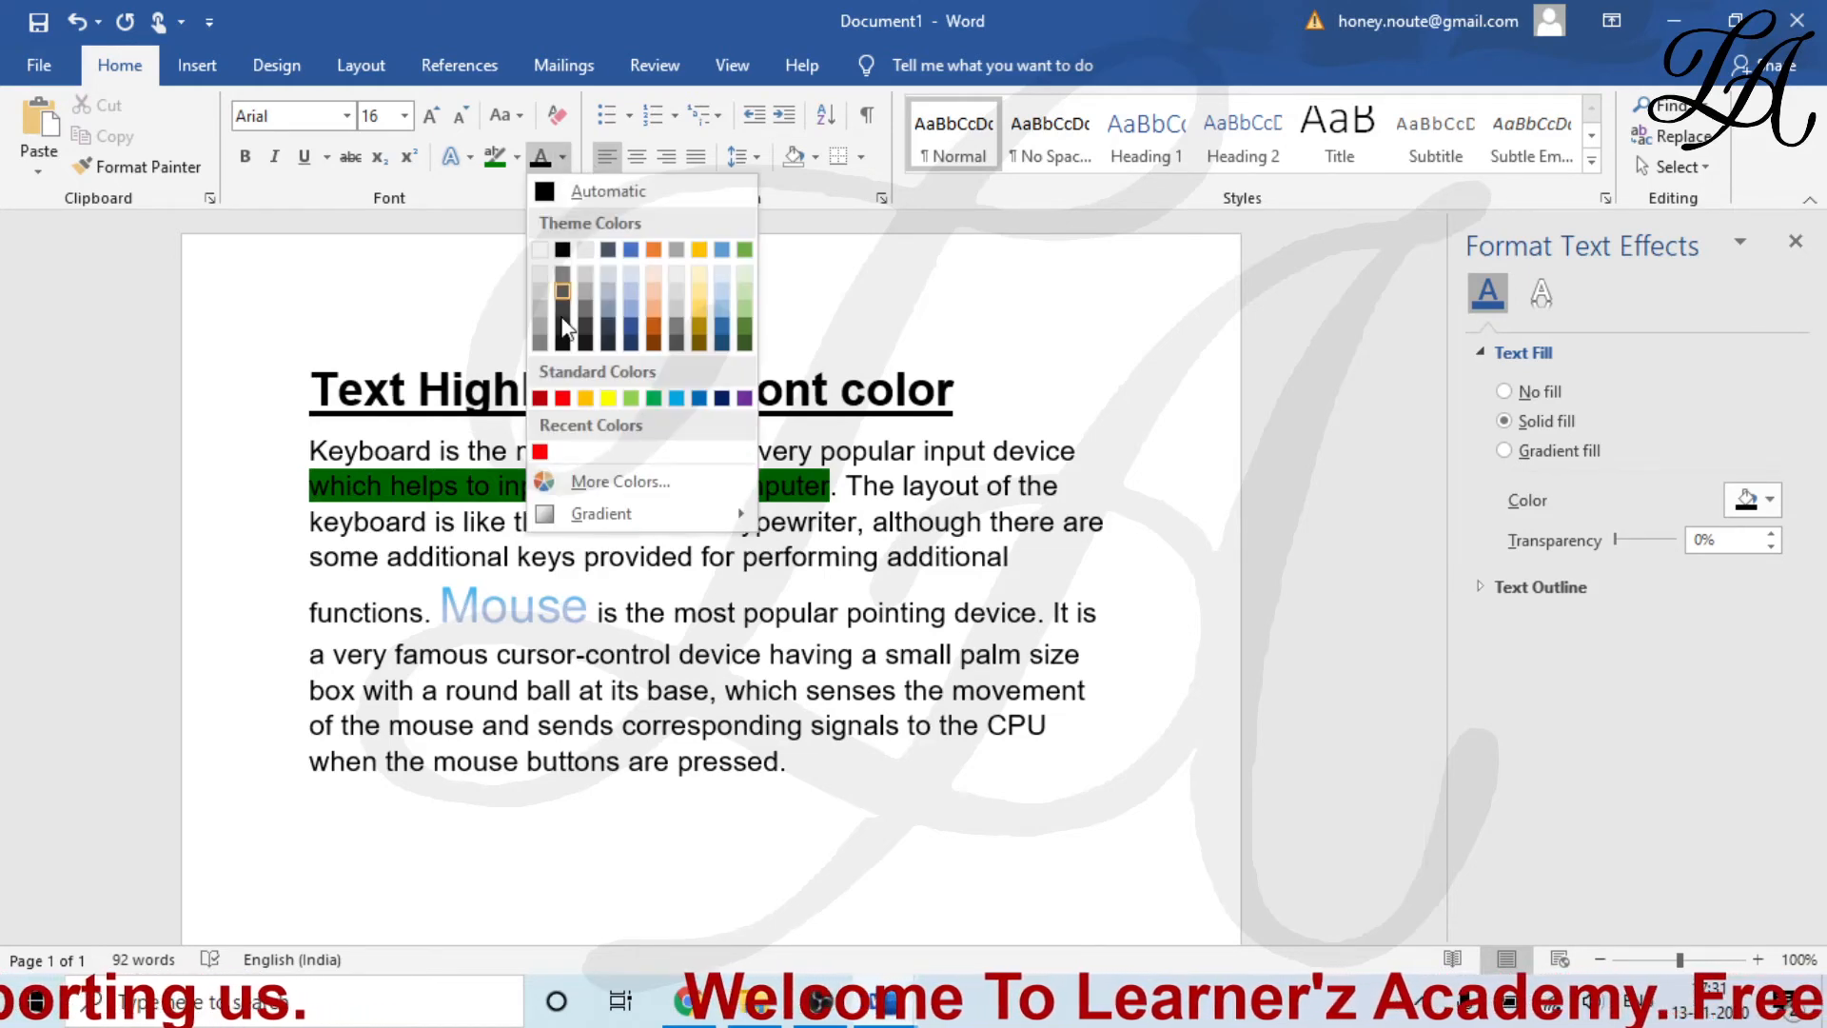
pyautogui.moveTo(606, 515)
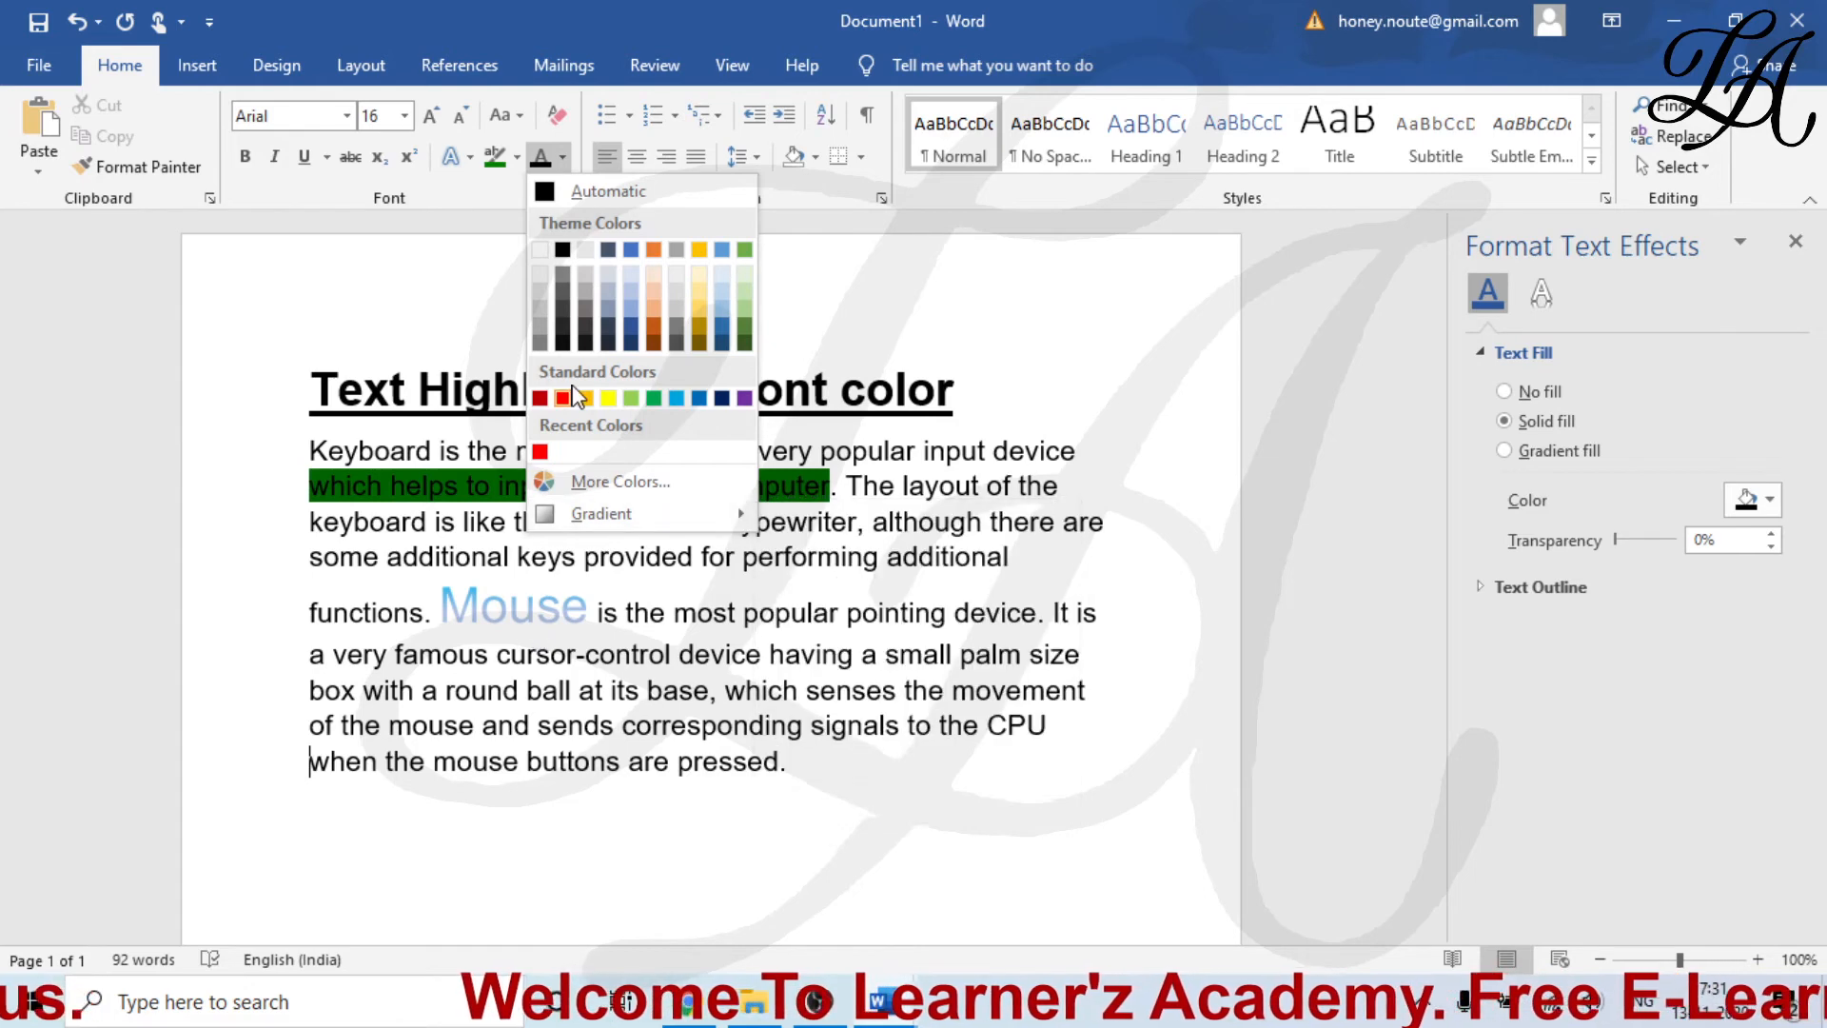
pyautogui.click(601, 192)
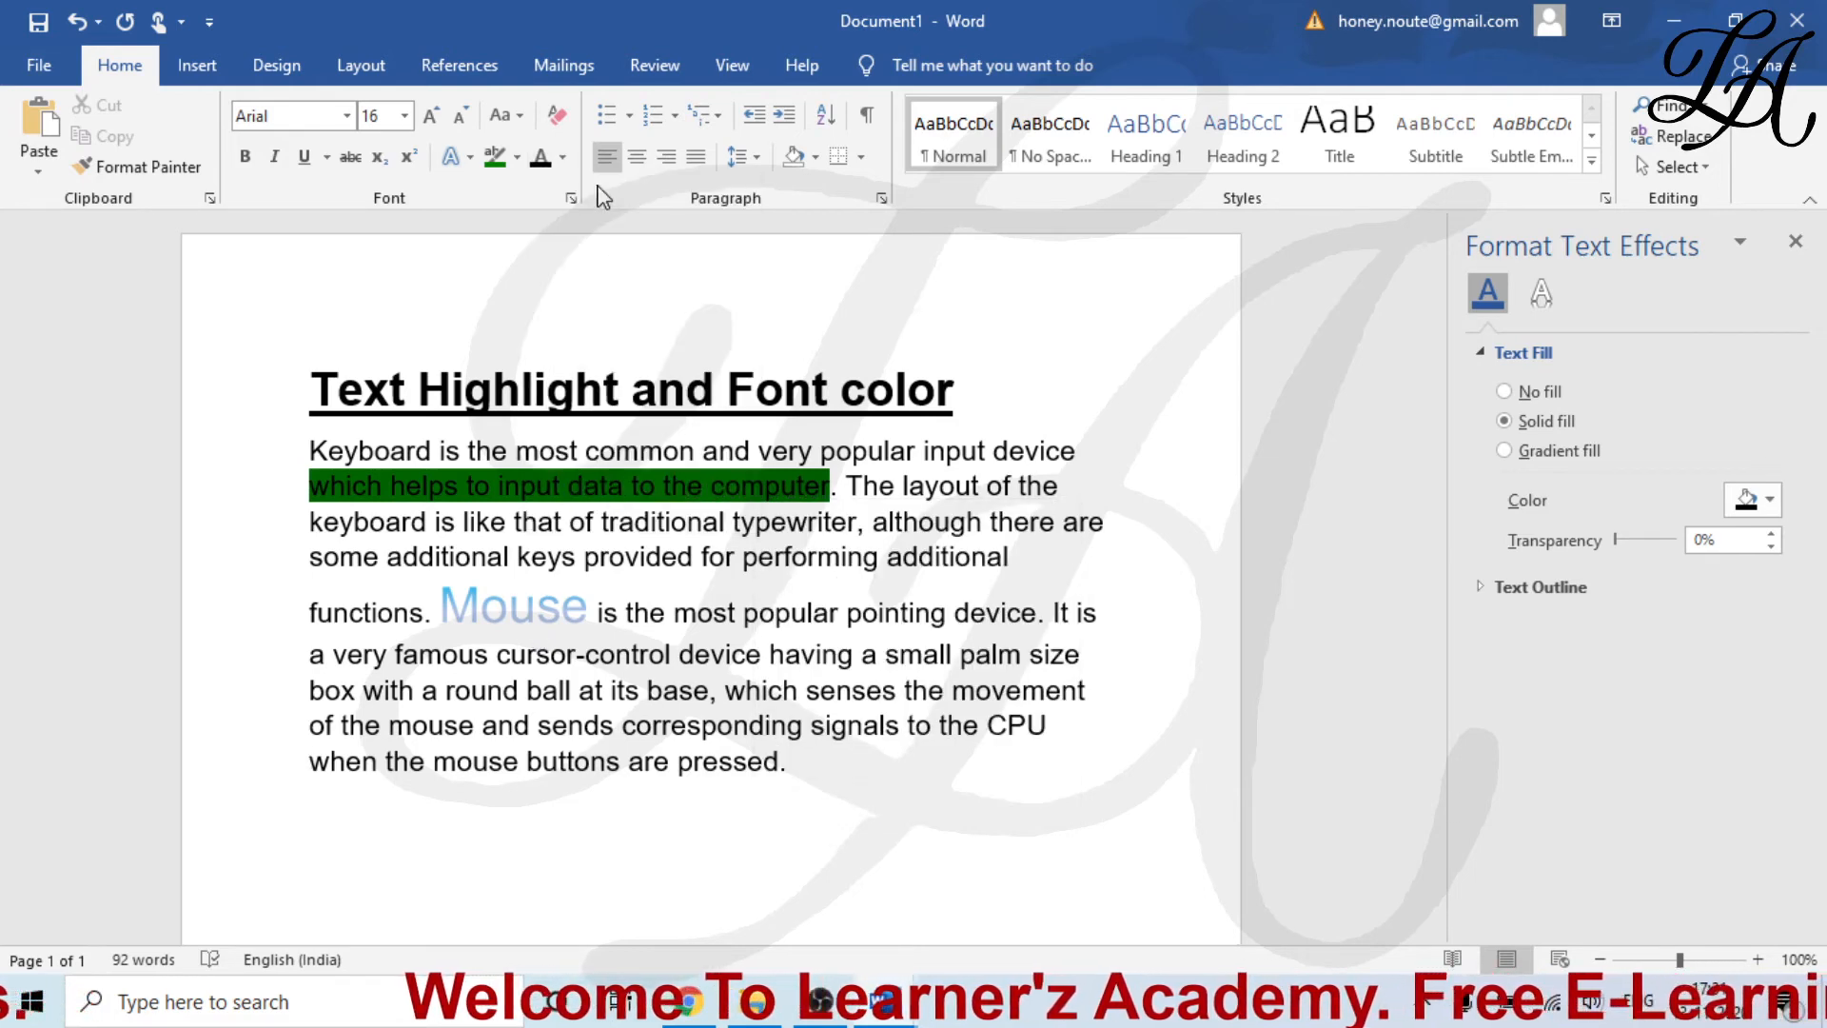
pyautogui.moveTo(595, 600); pyautogui.dragTo(439, 609)
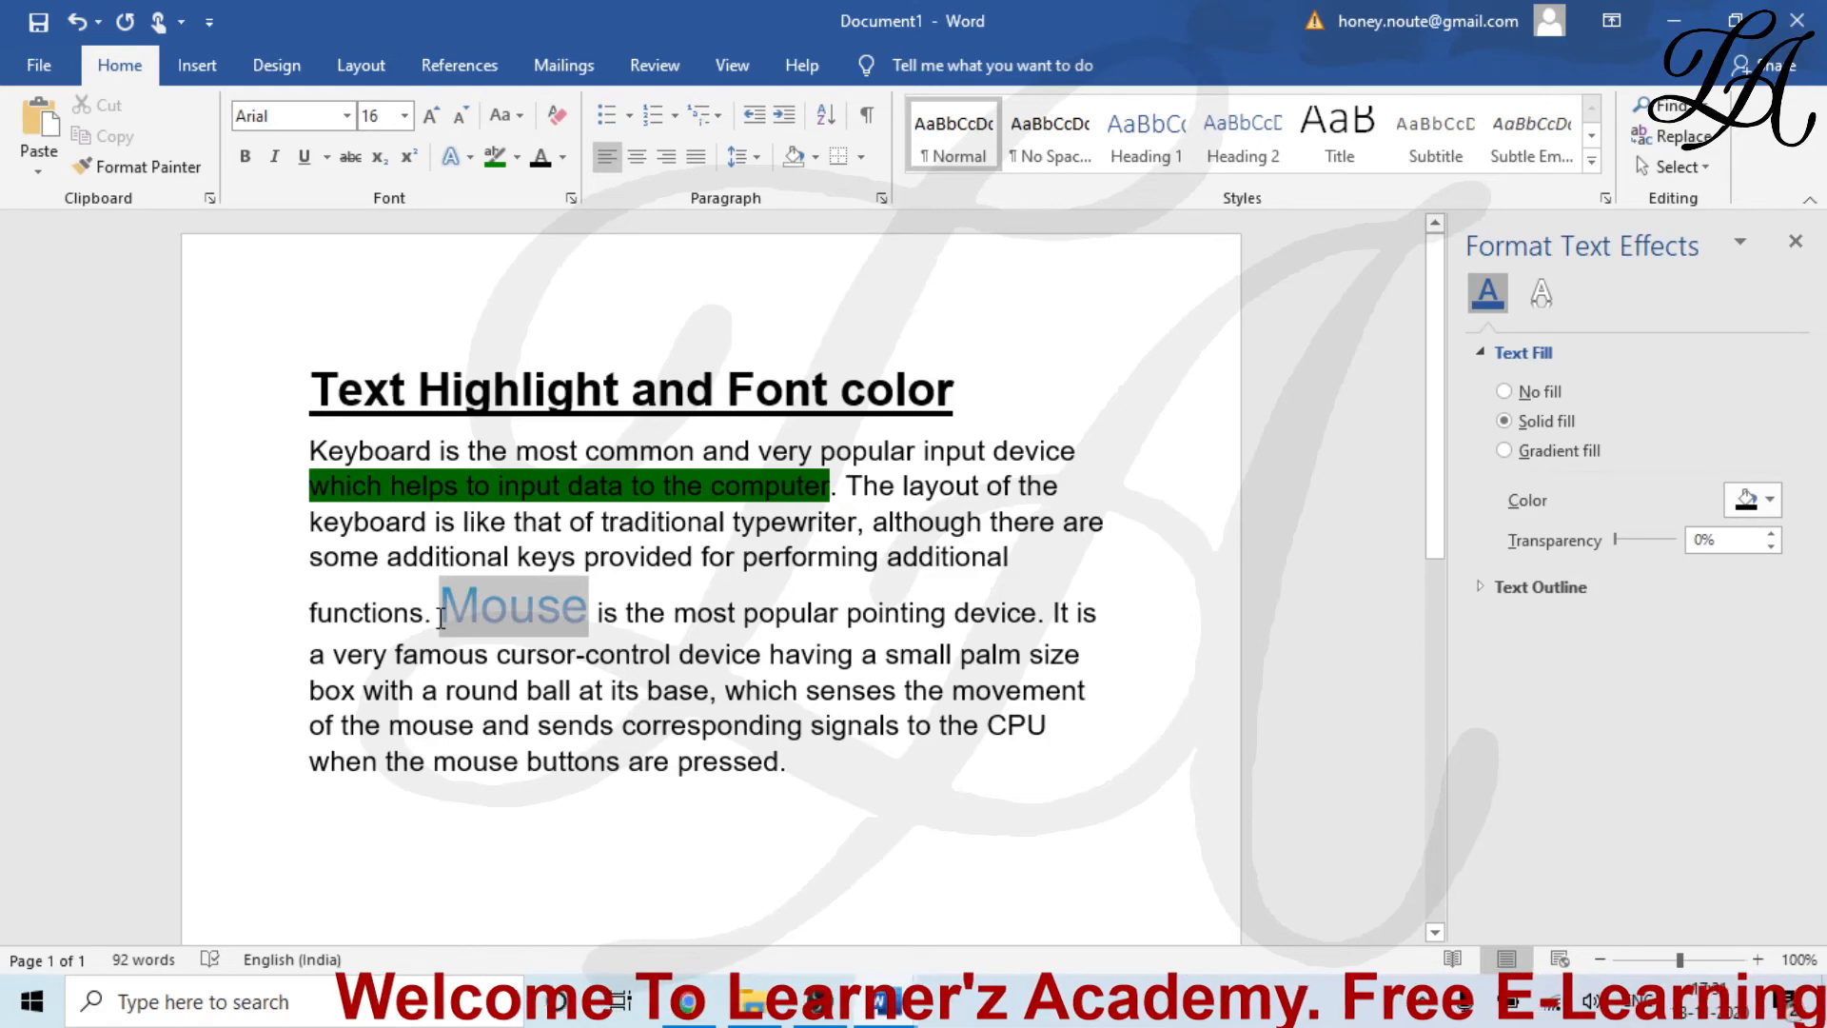
pyautogui.click(563, 158)
pyautogui.click(575, 191)
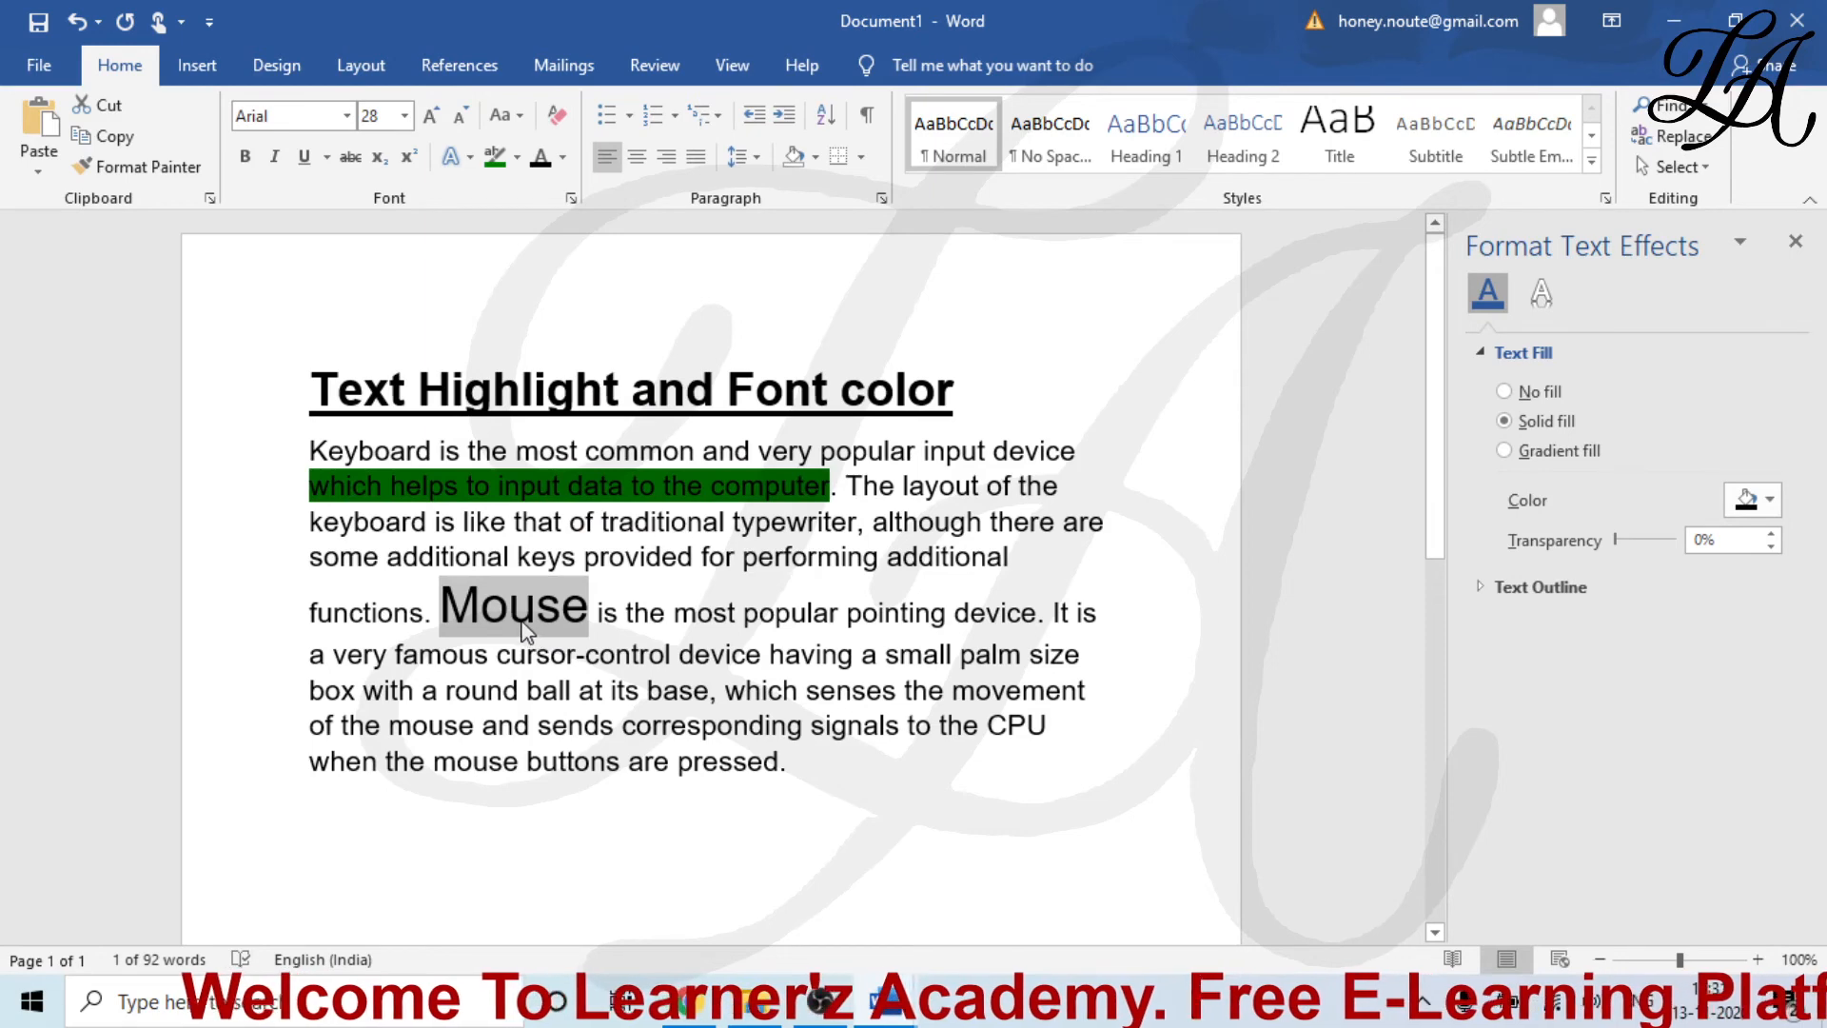
# Set the font size of the word "Mouse" to 18 and deselect it.
pyautogui.click(404, 116)
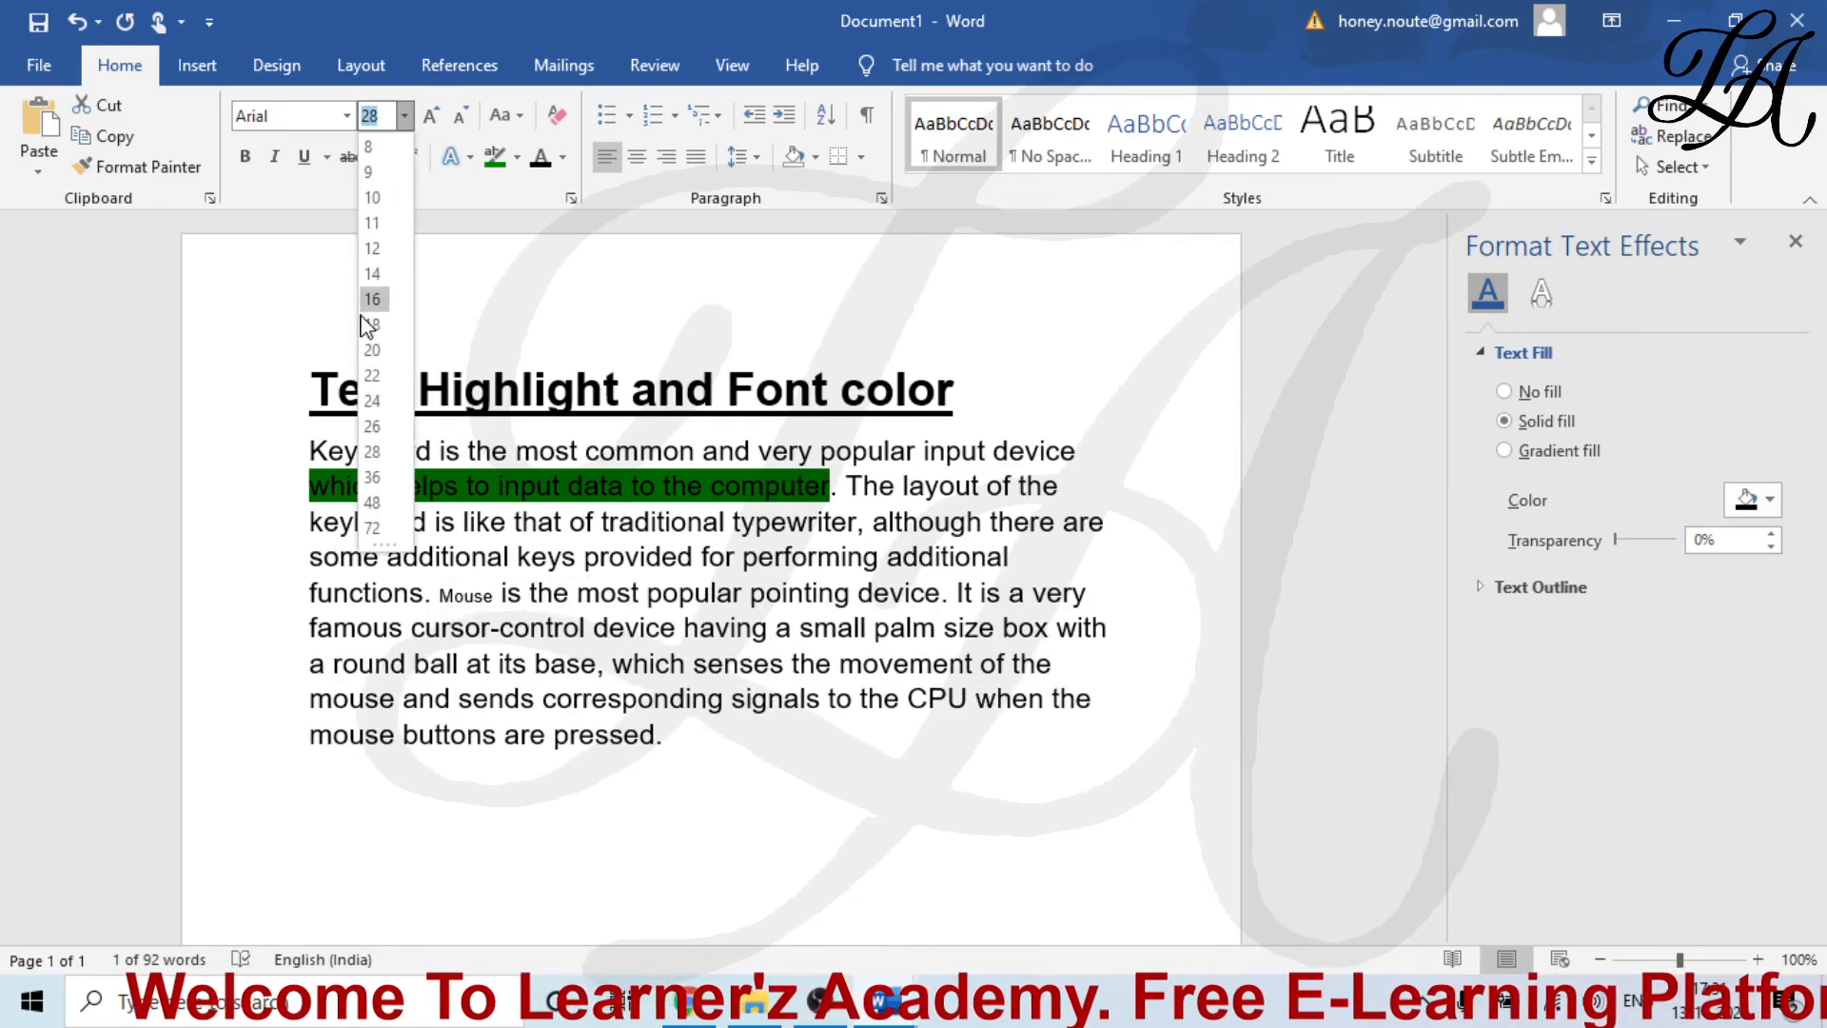
pyautogui.click(373, 426)
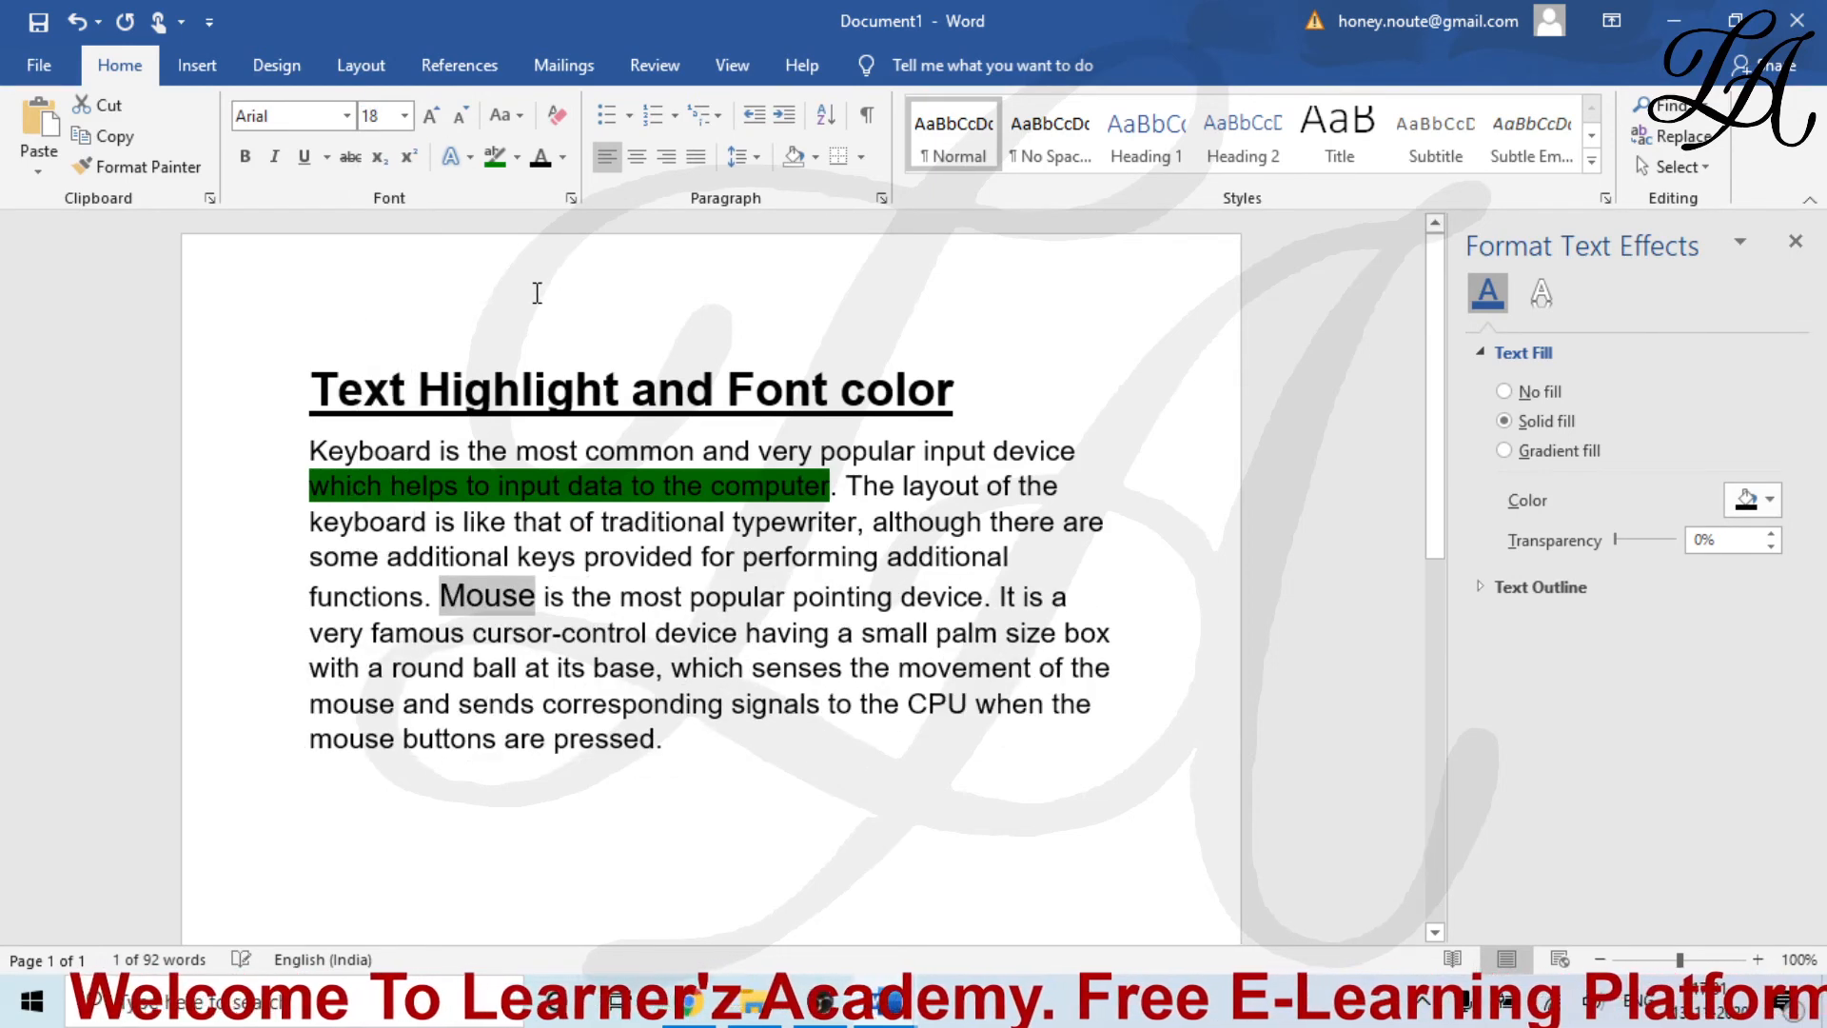
pyautogui.click(565, 728)
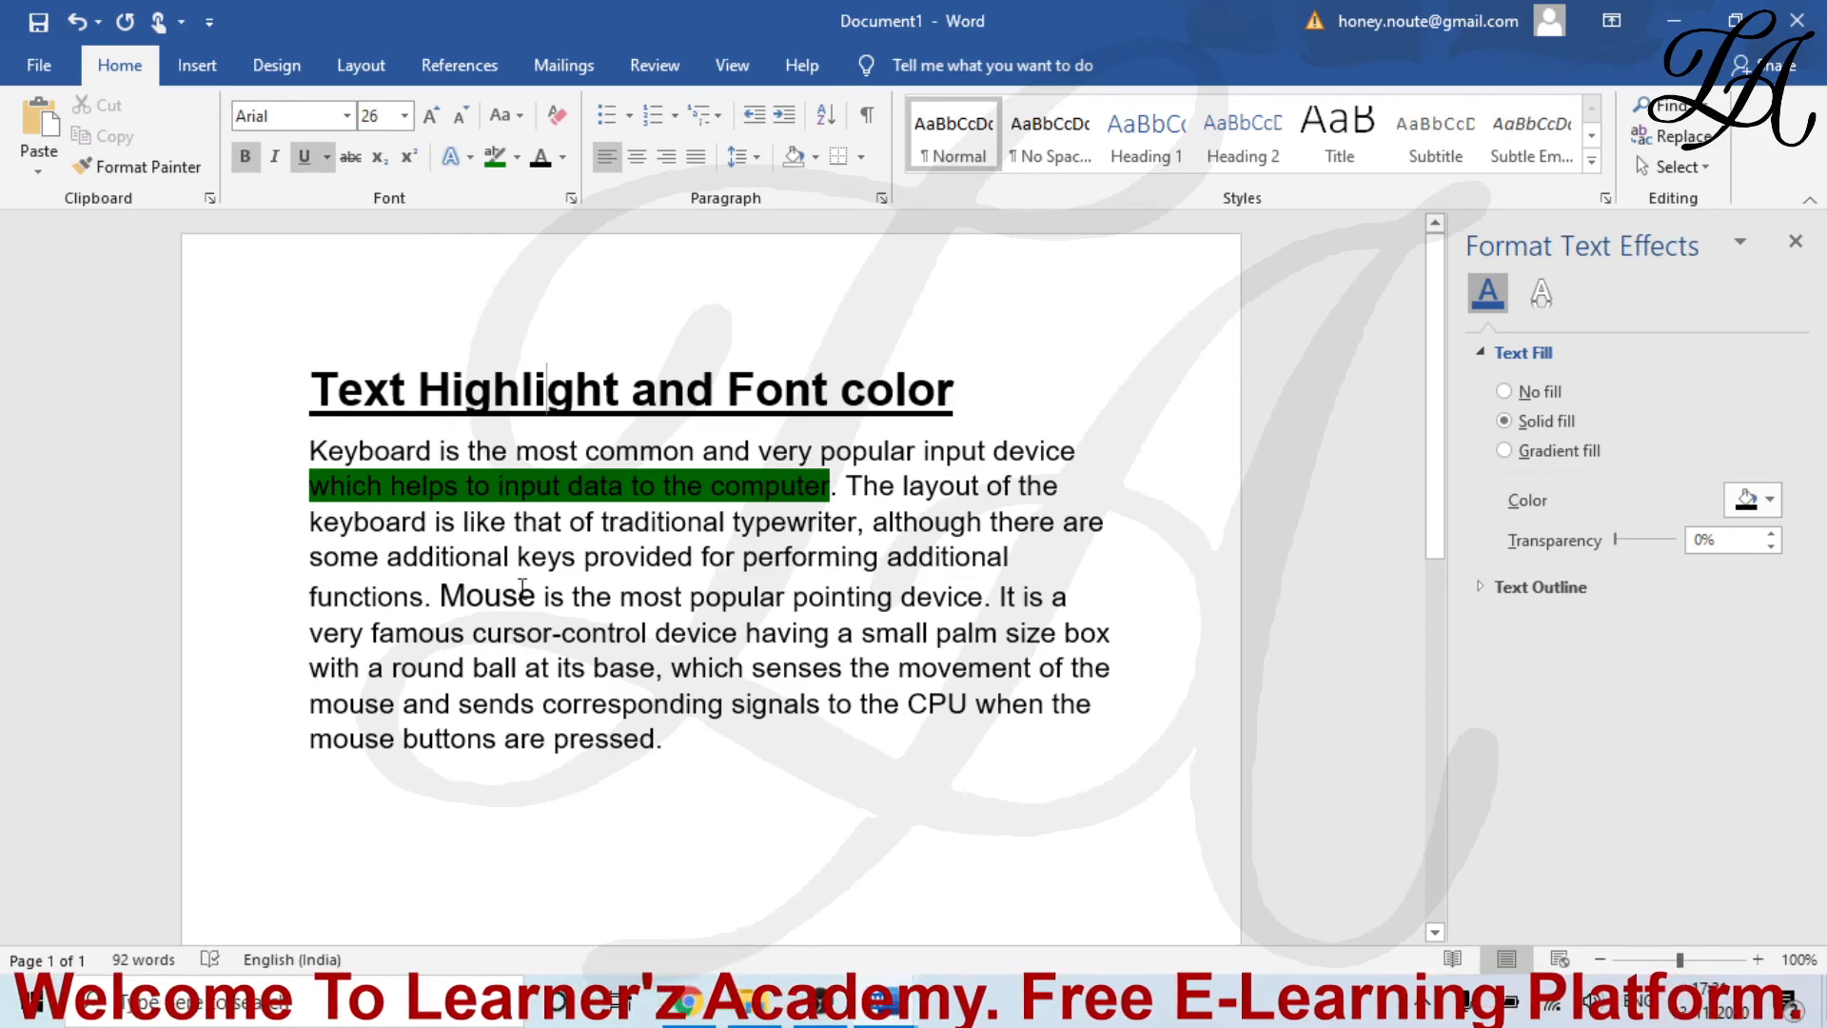